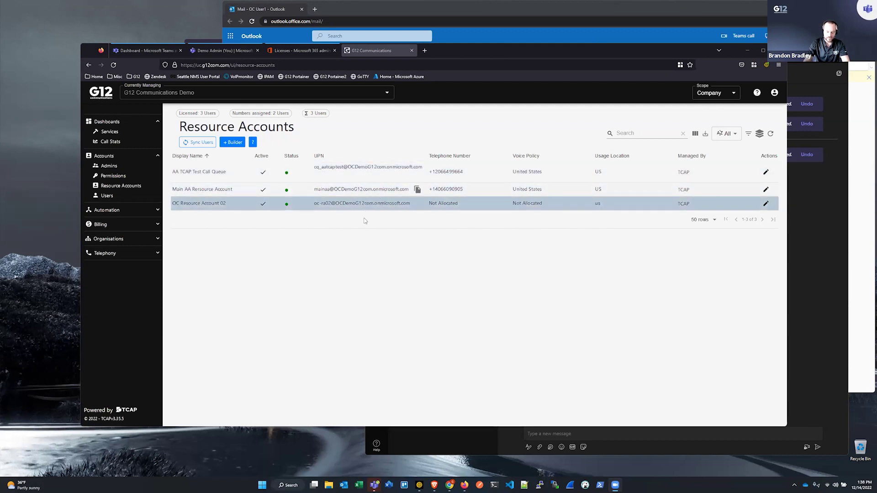
# Step: Look over the blank resource account Builder form and return to the Resource Accounts list without saving
pyautogui.click(233, 142)
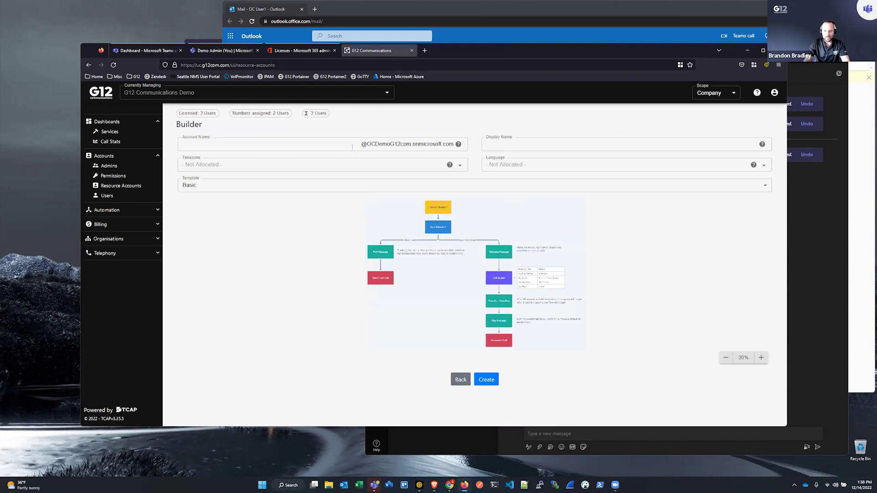
pyautogui.click(314, 144)
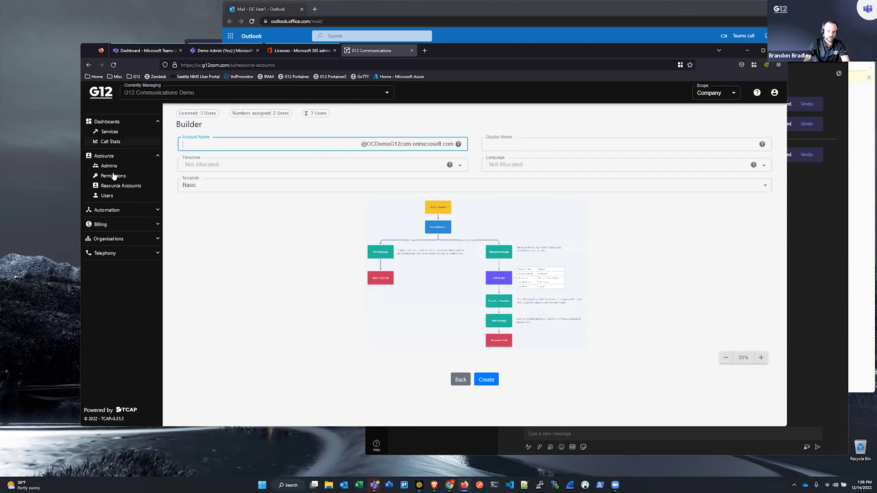
pyautogui.click(112, 186)
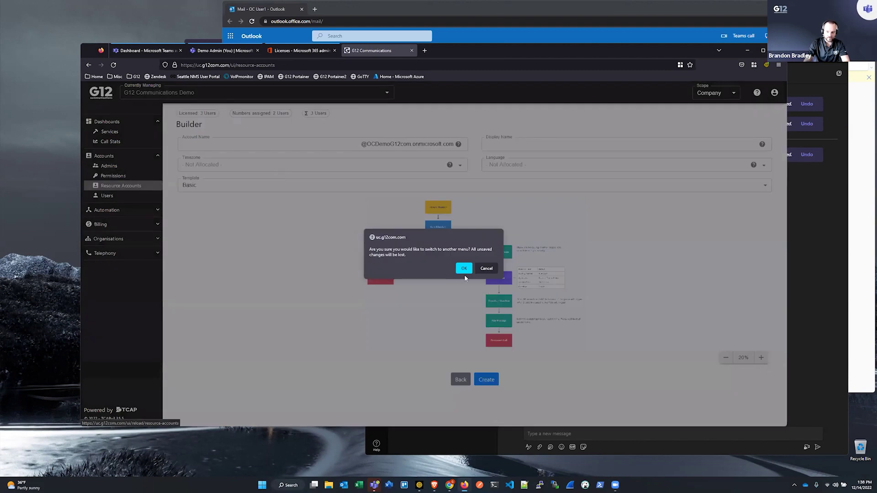
pyautogui.click(464, 269)
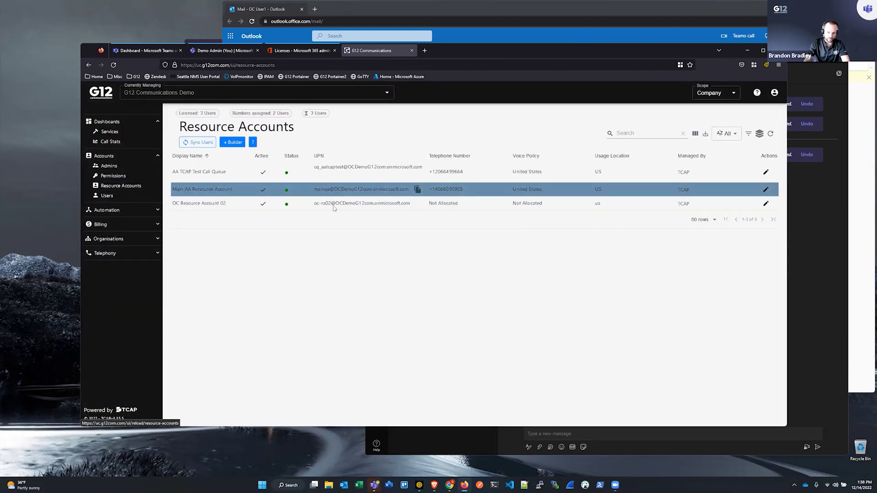
pyautogui.click(367, 195)
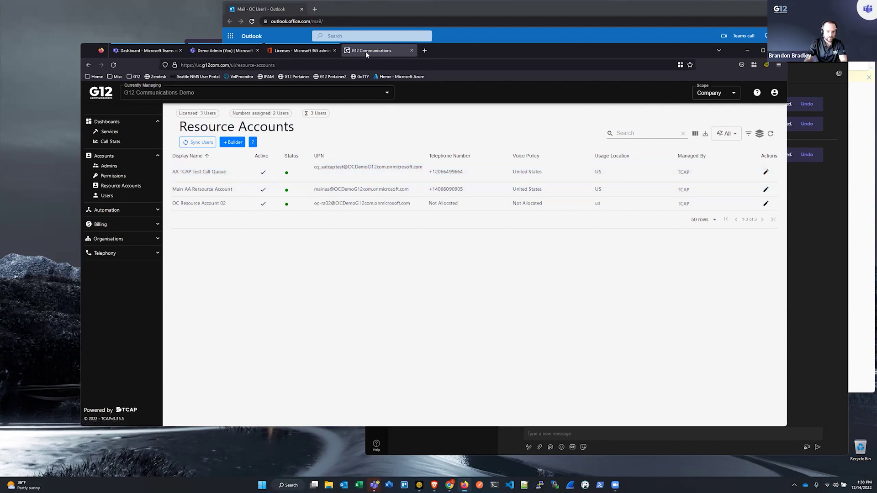
# Step: Review the Microsoft Teams Phone Resource Account license details in the Microsoft 365 admin center and view the Demo Admin's Teams web chat
pyautogui.click(317, 53)
pyautogui.moveTo(241, 135); pyautogui.dragTo(393, 136)
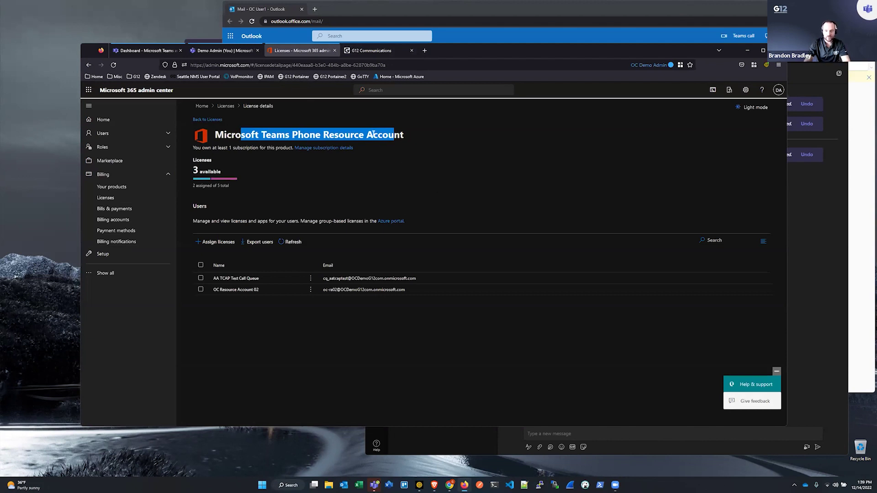
pyautogui.click(237, 51)
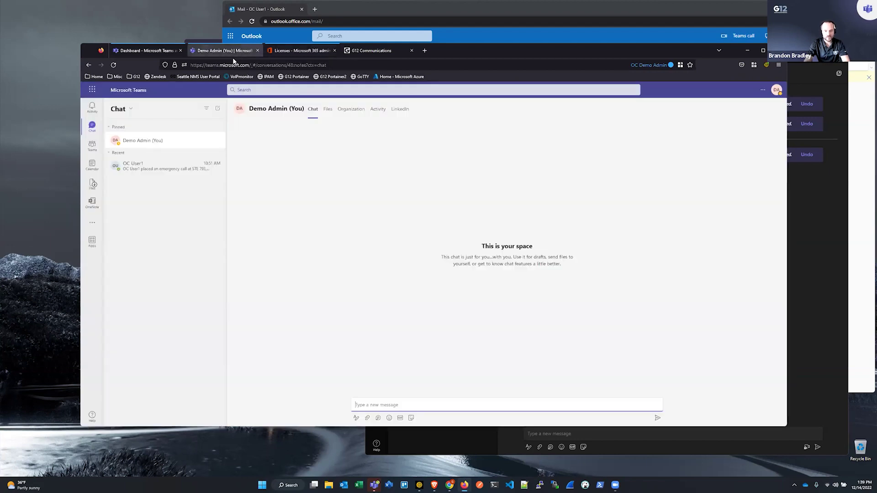
# Step: Switch to the Microsoft Teams admin center and view the OC User1 profile from the user management list
pyautogui.click(155, 51)
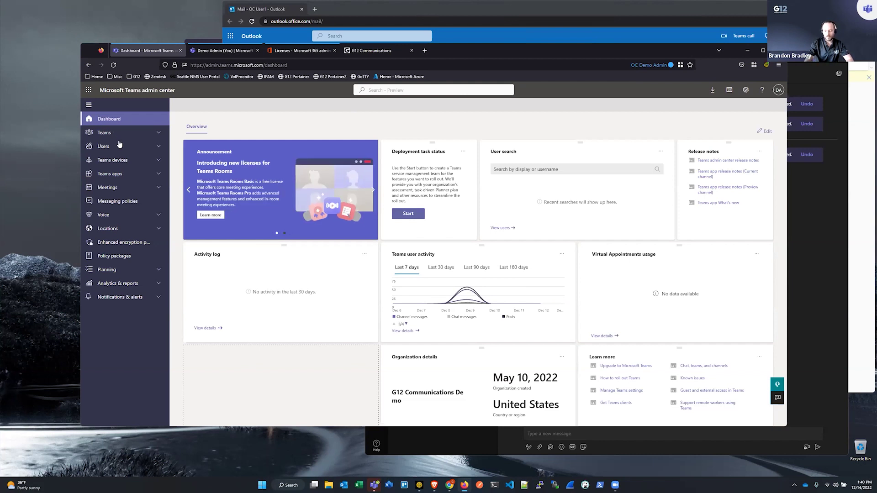
pyautogui.click(121, 148)
pyautogui.click(124, 160)
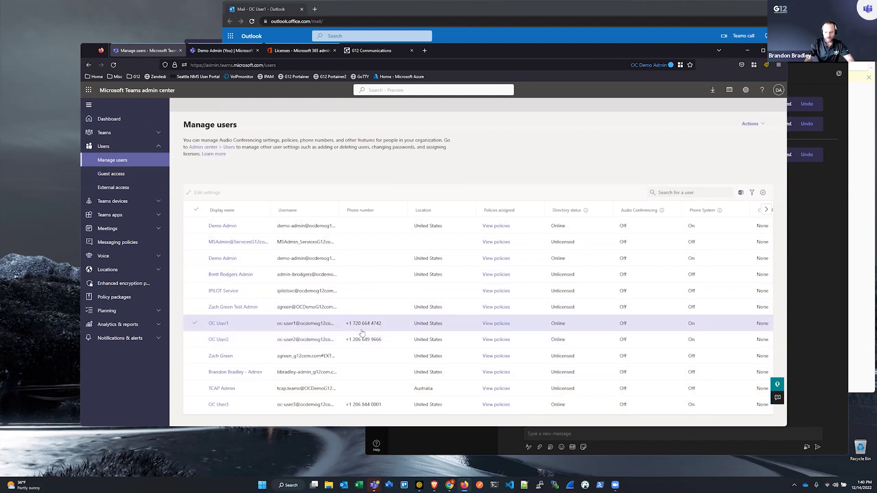
pyautogui.click(227, 327)
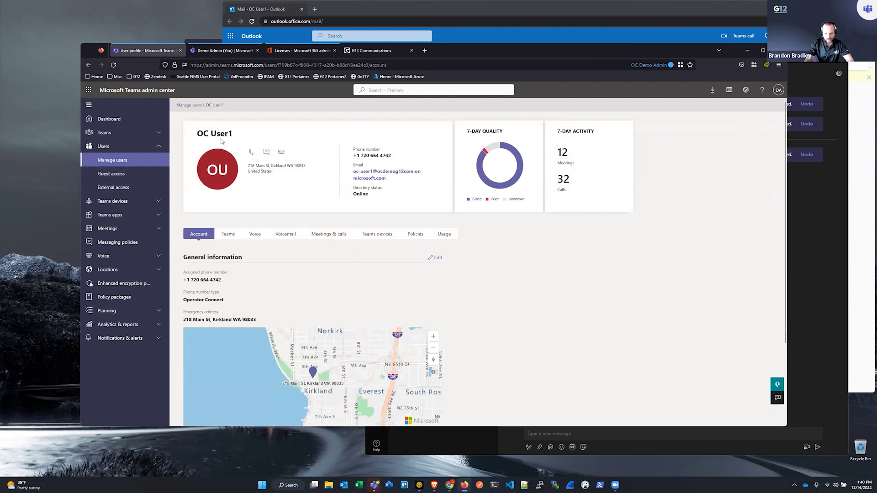
pyautogui.moveTo(201, 133); pyautogui.dragTo(235, 136)
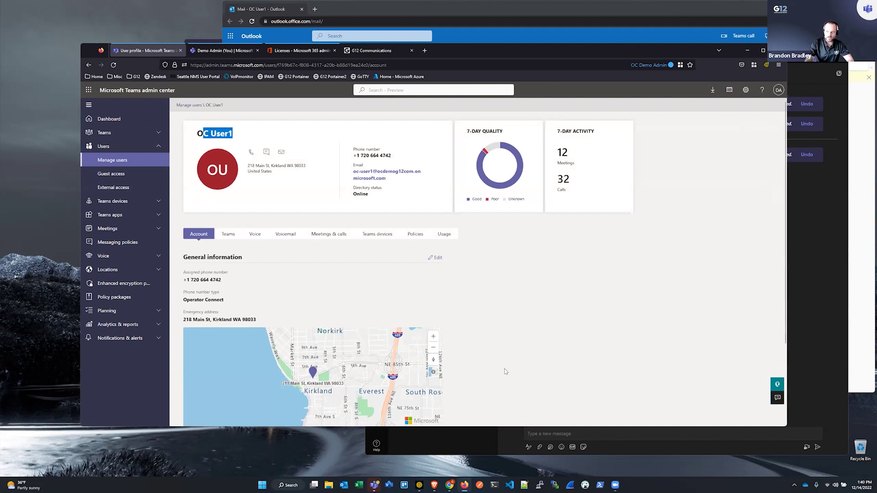
# Step: Show the Teams desktop client signed in as OC User1 and return to the Teams admin center
pyautogui.click(794, 294)
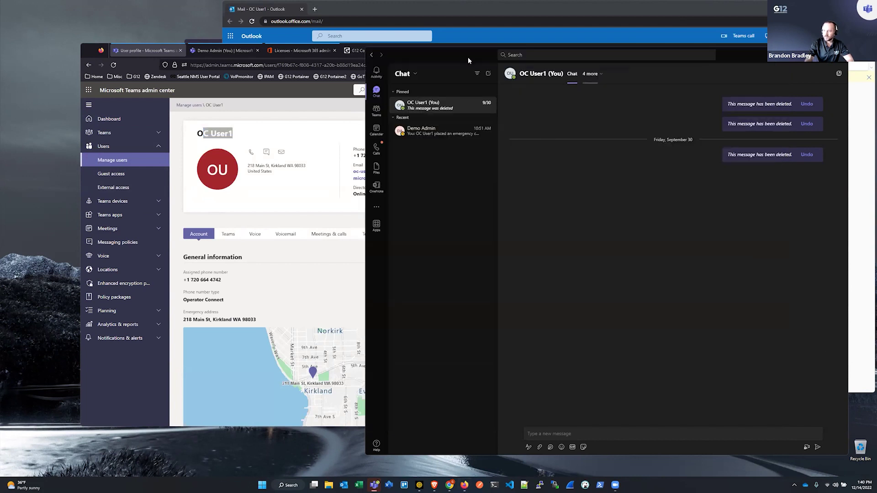
pyautogui.moveTo(447, 57); pyautogui.dragTo(266, 58)
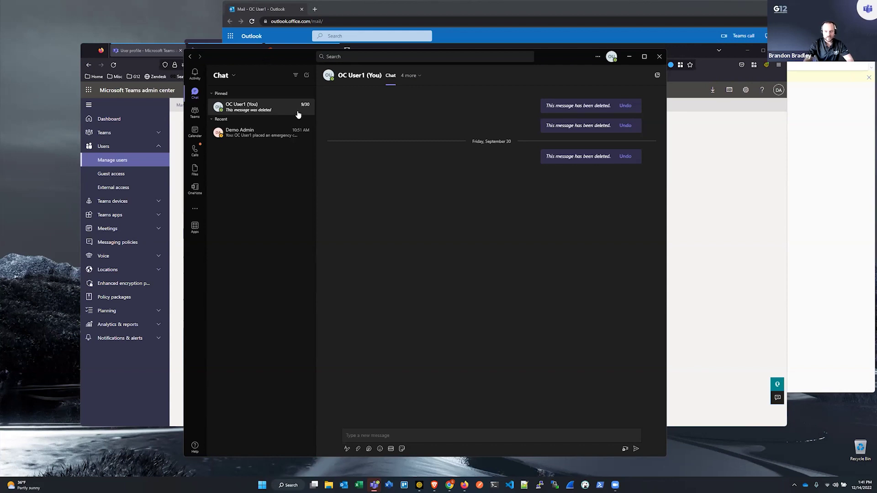
pyautogui.moveTo(264, 57); pyautogui.dragTo(357, 61)
pyautogui.click(167, 201)
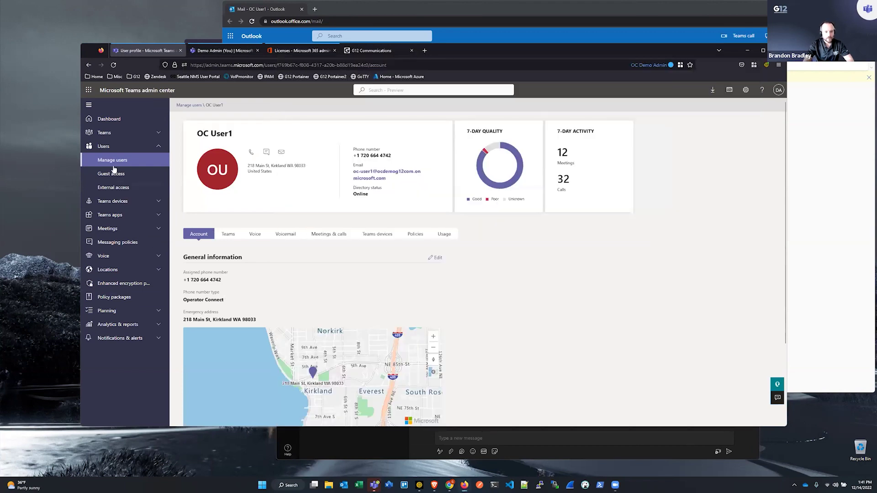
# Step: Review OC User2's voicemail settings and assigned policies in the managed users list
pyautogui.click(112, 161)
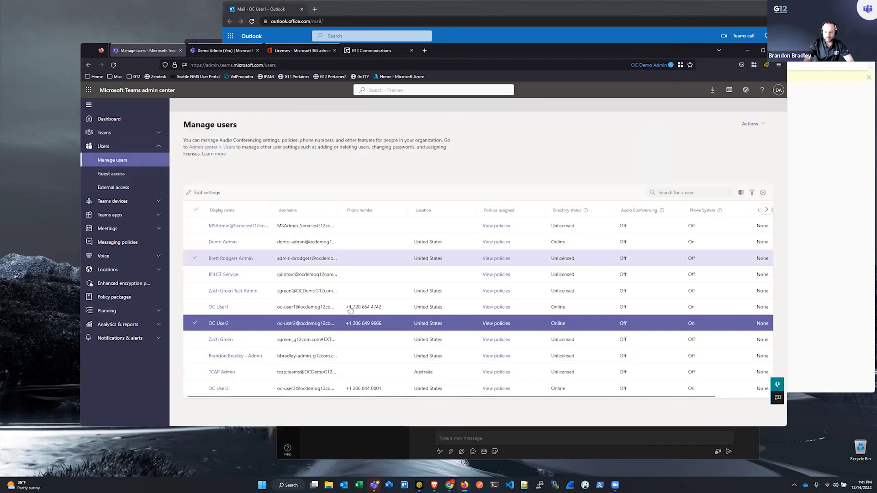
pyautogui.click(218, 324)
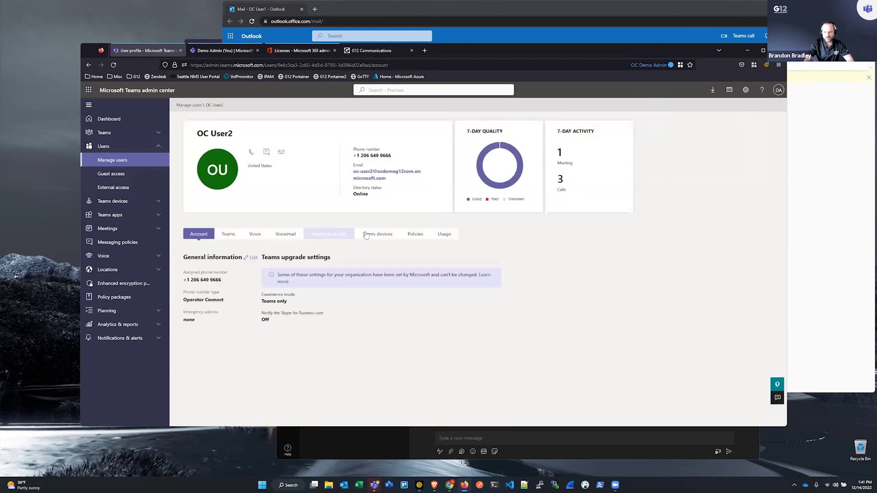
pyautogui.click(280, 237)
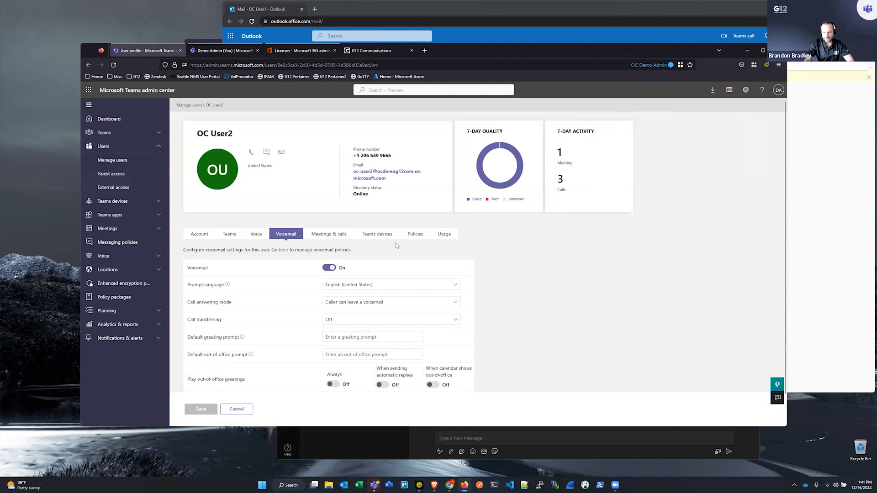
pyautogui.click(414, 235)
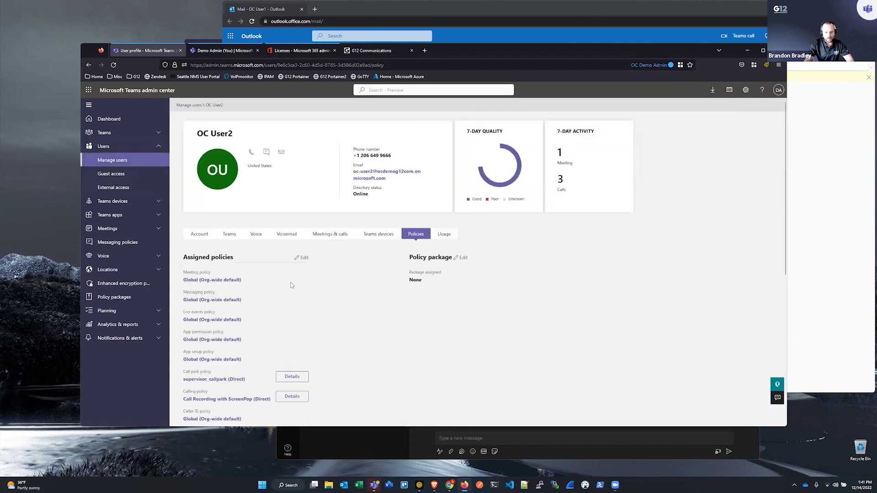
pyautogui.scroll(-5, 275, 284)
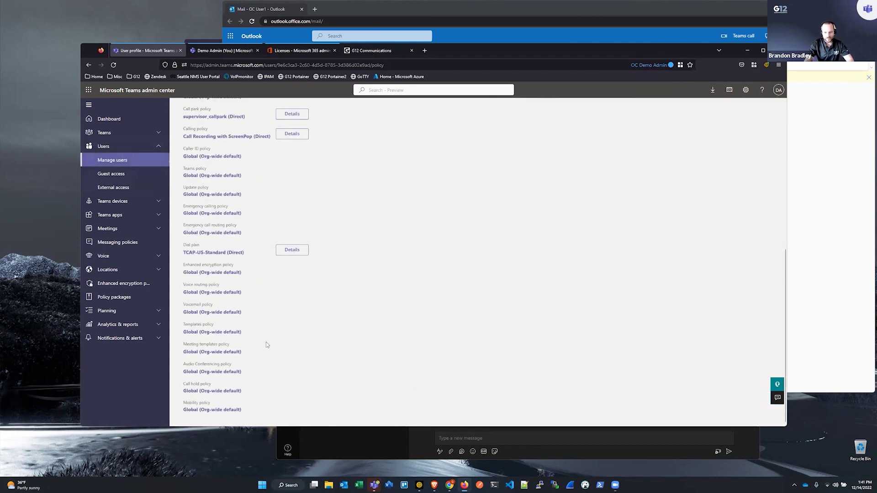
pyautogui.scroll(5, 267, 320)
pyautogui.scroll(-5, 256, 315)
pyautogui.scroll(5, 258, 320)
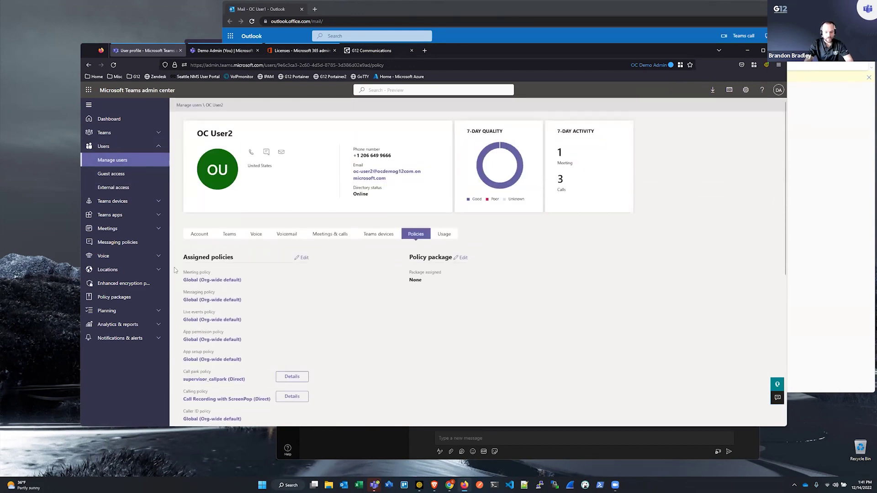
# Step: Examine the organization's Teams phones and SIP devices among the Teams devices
pyautogui.click(126, 204)
pyautogui.doubleClick(148, 150)
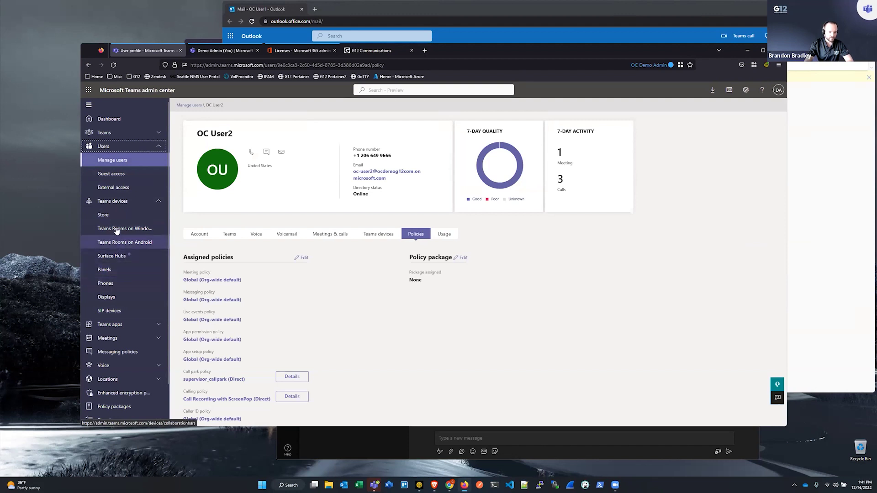
pyautogui.click(106, 283)
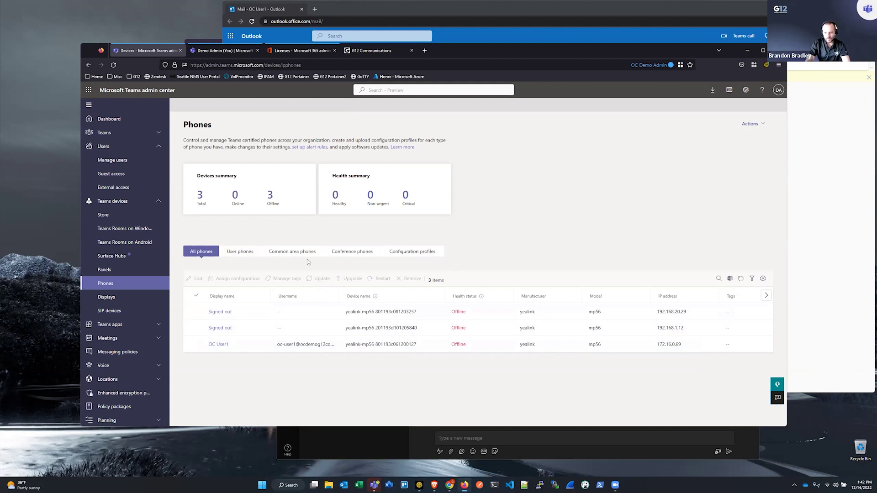
pyautogui.click(546, 312)
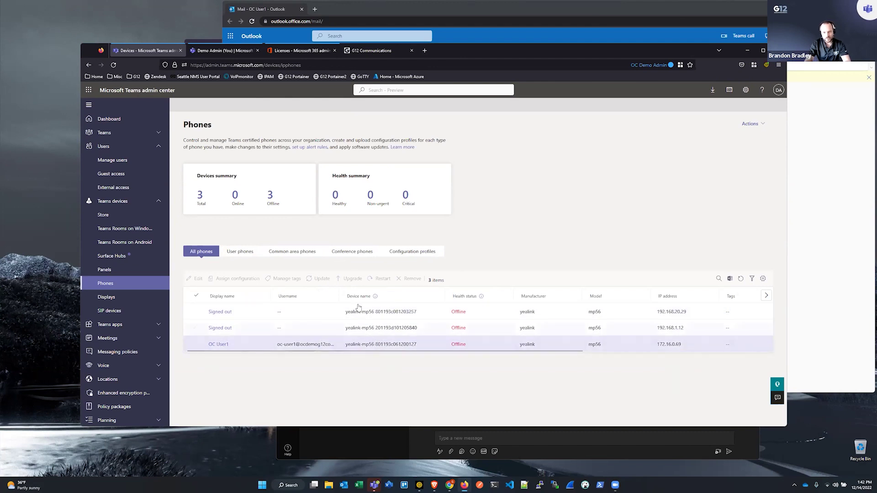
pyautogui.click(108, 314)
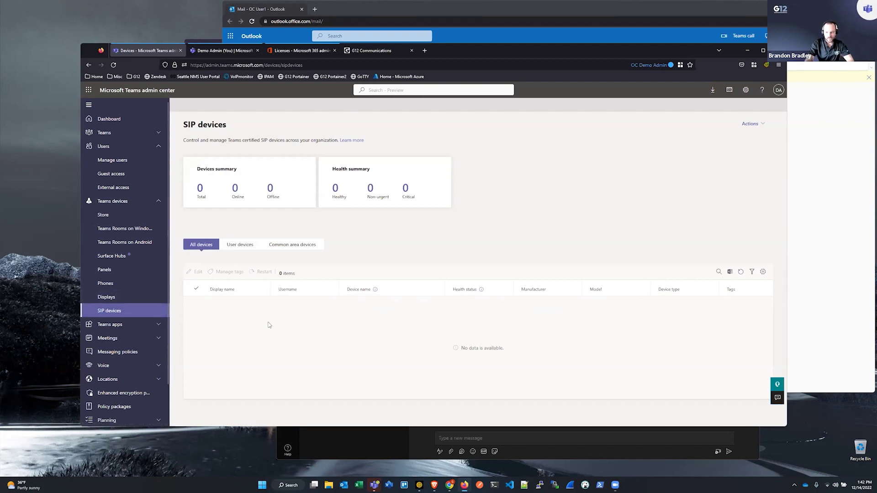
# Step: Collapse the Users section and view the organization's Operator Connect operators under the voice settings
pyautogui.doubleClick(112, 202)
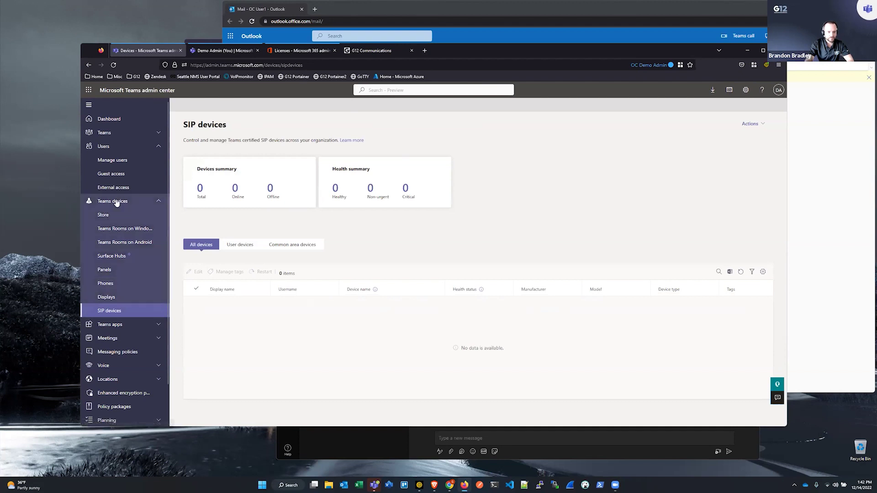
pyautogui.click(154, 146)
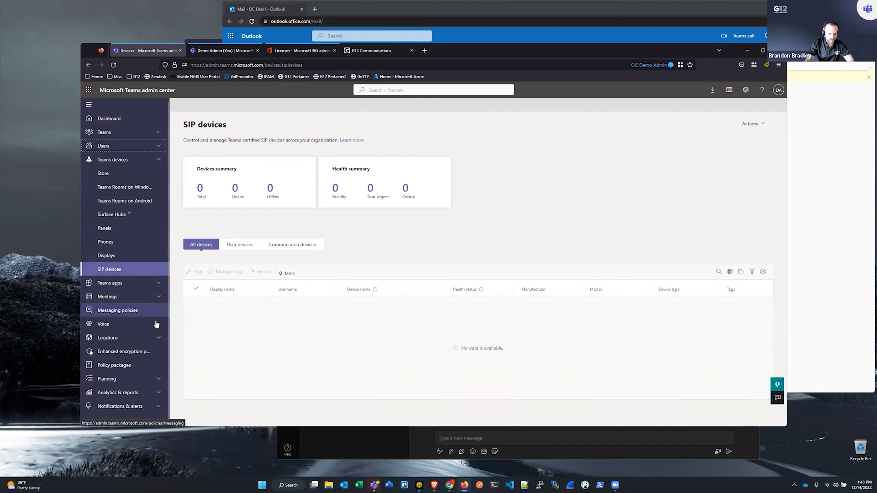
pyautogui.click(123, 325)
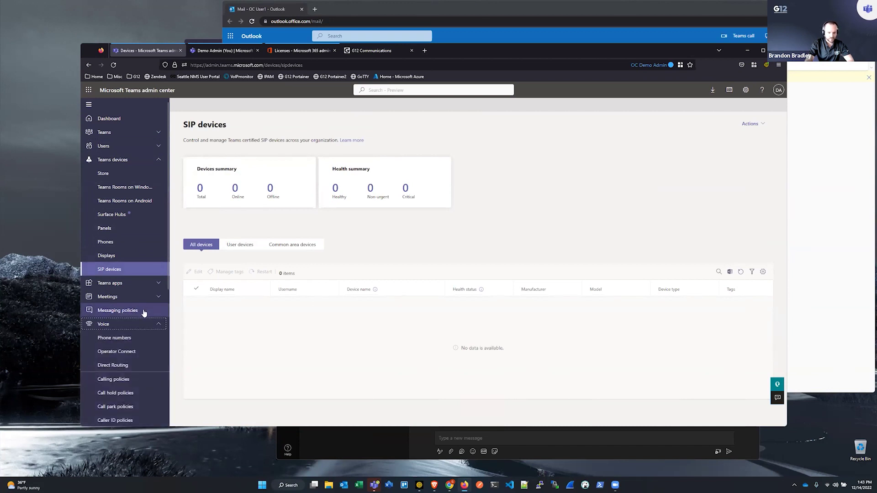
pyautogui.scroll(-3, 133, 274)
pyautogui.click(129, 238)
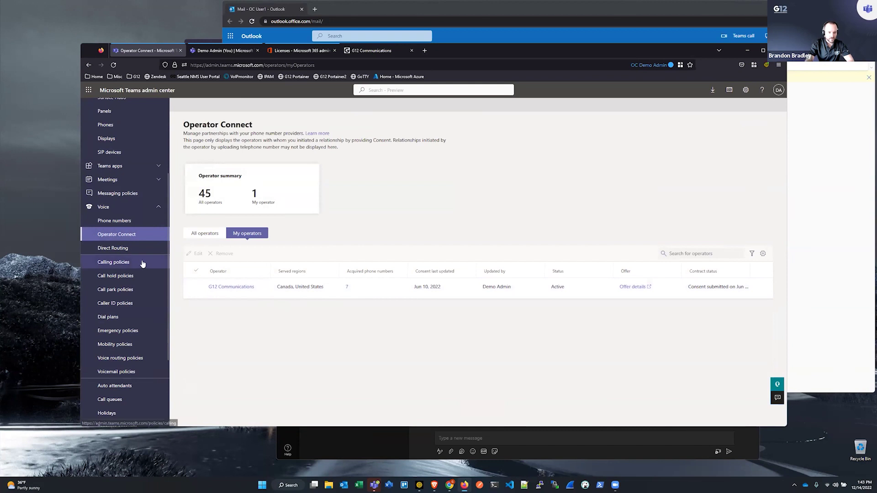
# Step: Examine the organization's phone numbers, including their provider, location and available usages
pyautogui.click(240, 293)
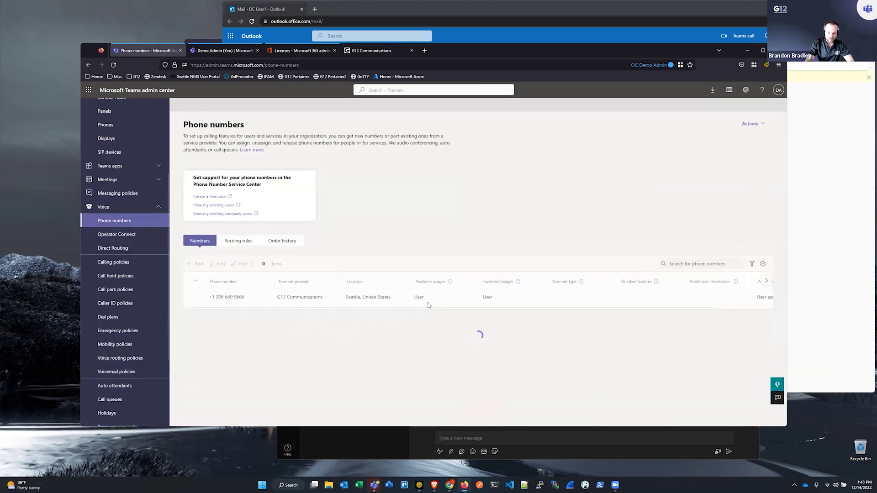
pyautogui.click(429, 364)
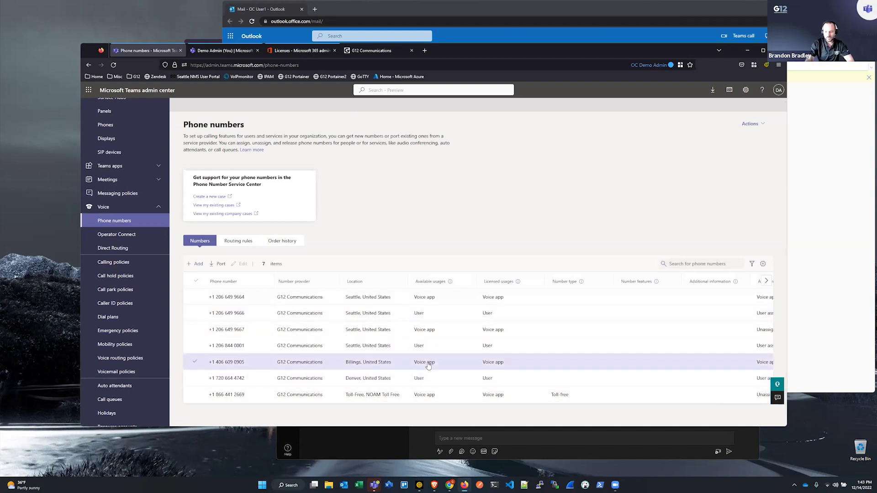
pyautogui.press('Escape')
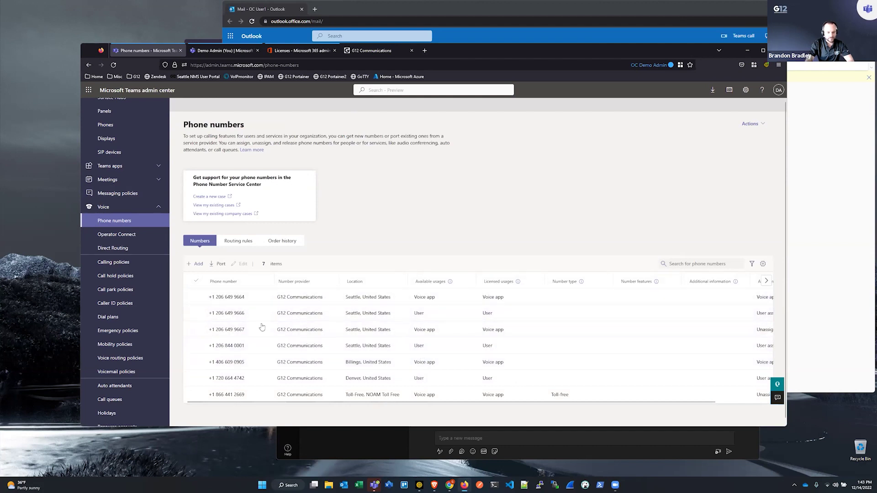
pyautogui.scroll(-1, 108, 242)
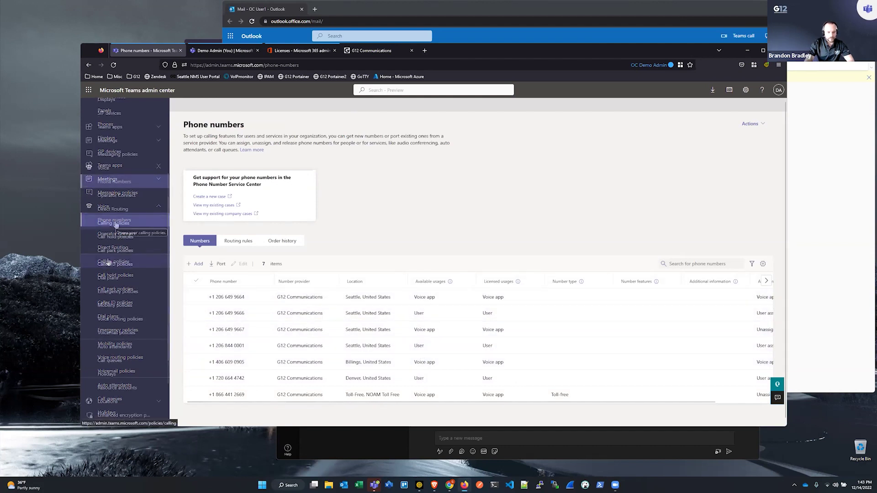
pyautogui.click(379, 317)
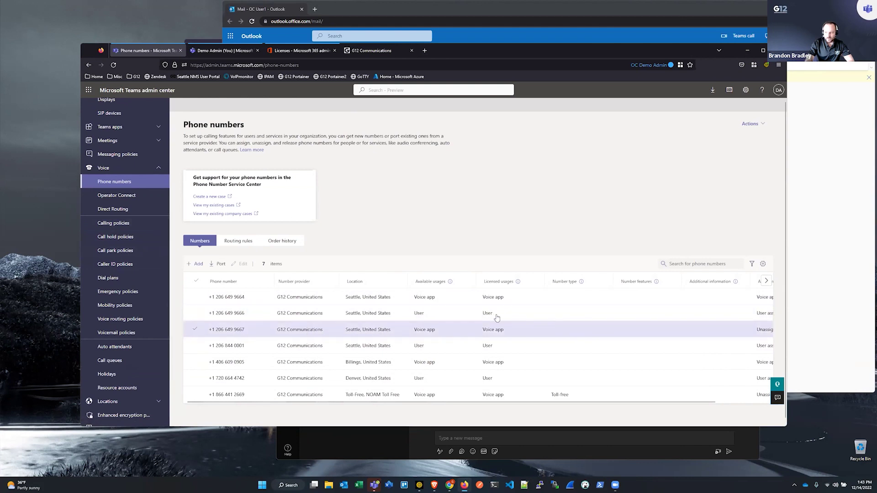
pyautogui.click(364, 222)
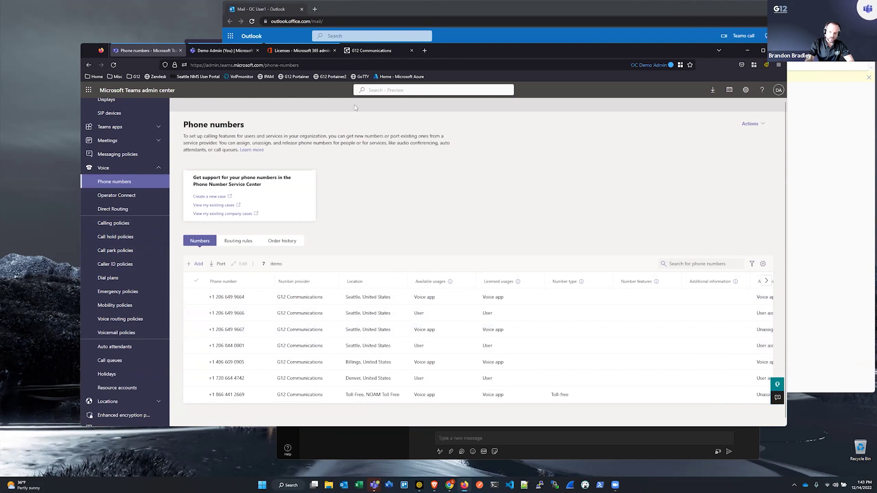
# Step: Switch to the G12 Communications portal and review the managed users' telephone numbers and voice policies
pyautogui.click(364, 55)
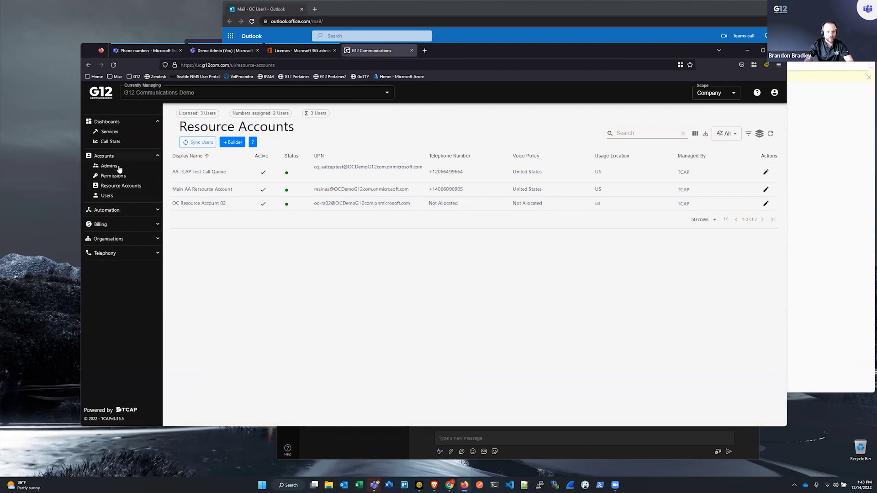
pyautogui.click(105, 196)
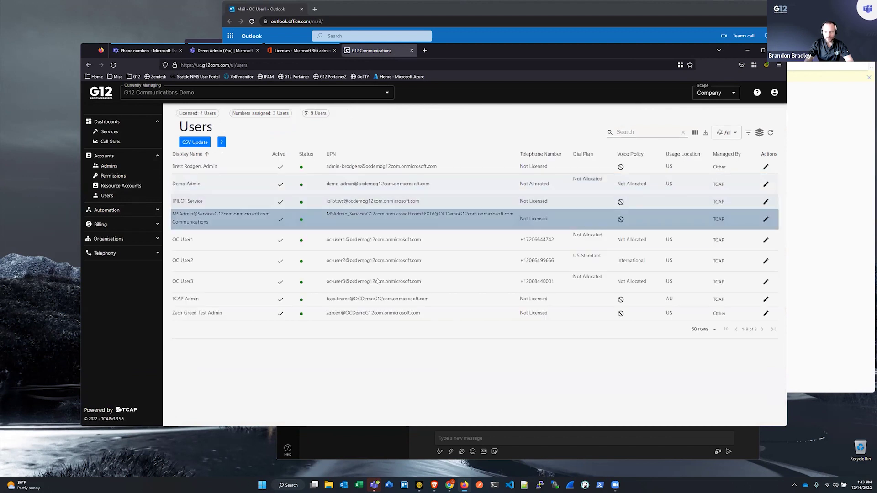
pyautogui.click(521, 202)
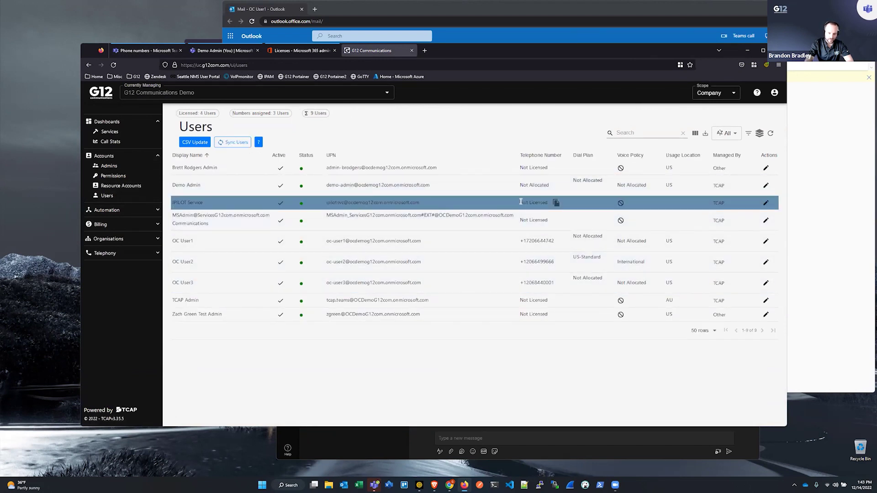
pyautogui.click(530, 250)
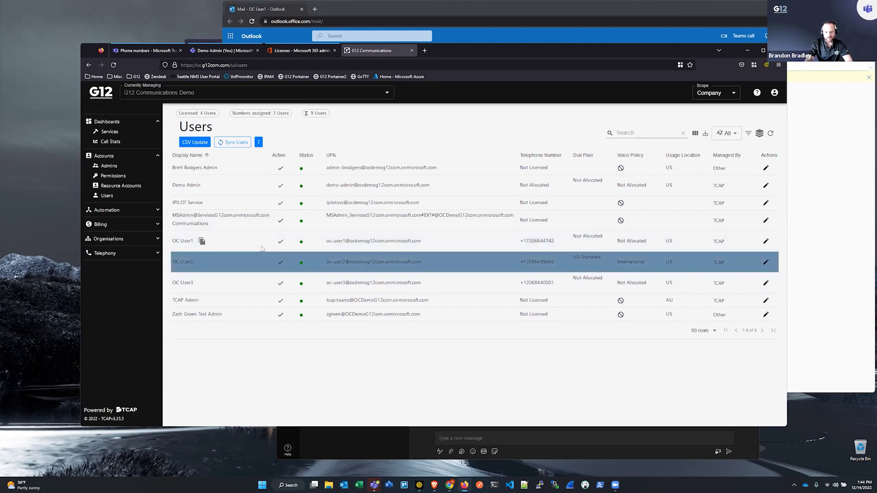
# Step: Return to the Teams admin center and examine the cloud recording and transcription settings of the Call Recording with ScreenPop calling policy
pyautogui.click(141, 49)
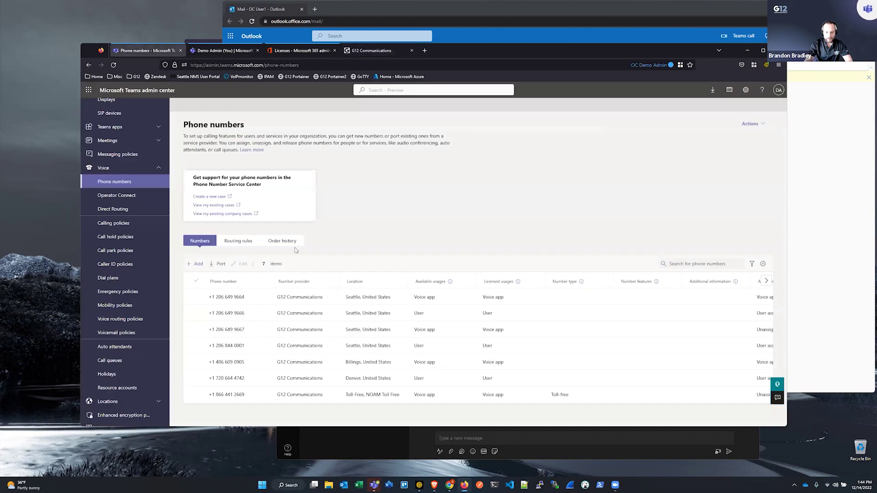
pyautogui.click(120, 224)
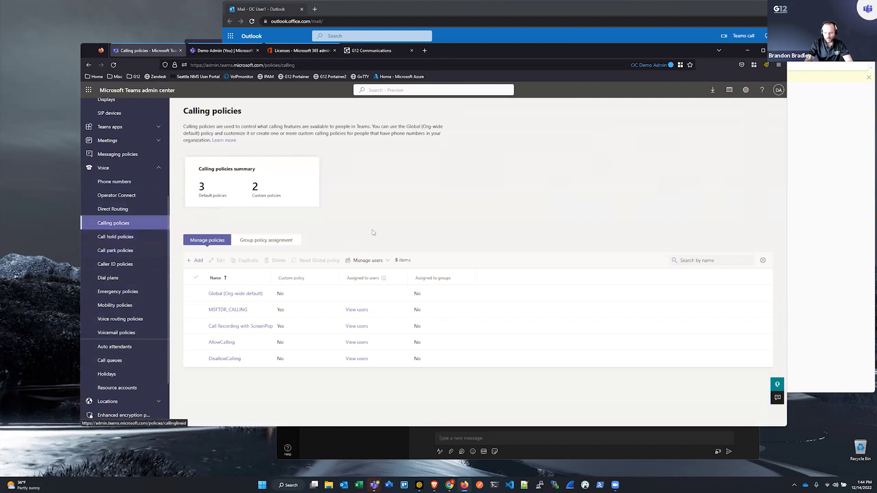
pyautogui.click(248, 327)
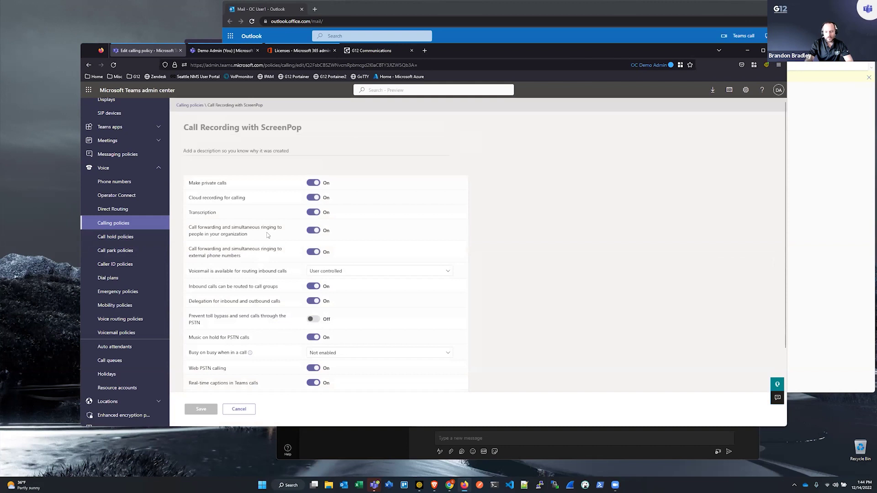
pyautogui.moveTo(191, 201); pyautogui.dragTo(237, 200)
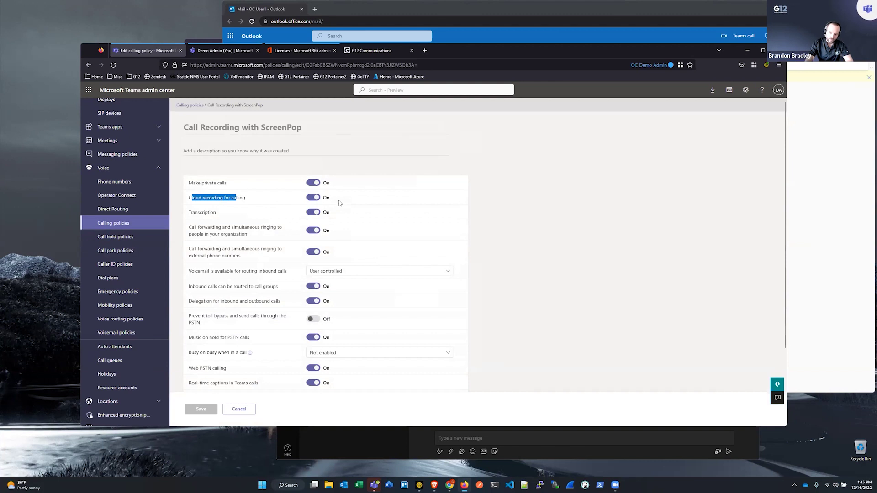
pyautogui.moveTo(187, 216); pyautogui.dragTo(247, 221)
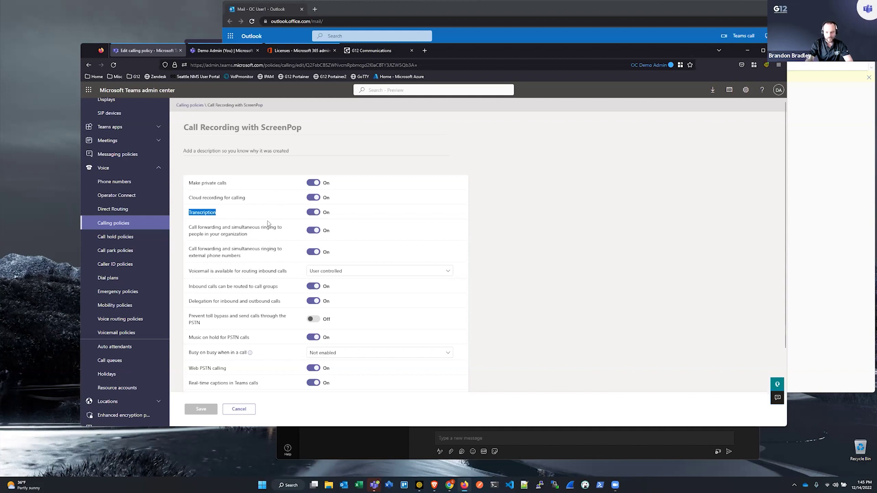
pyautogui.scroll(-2, 264, 284)
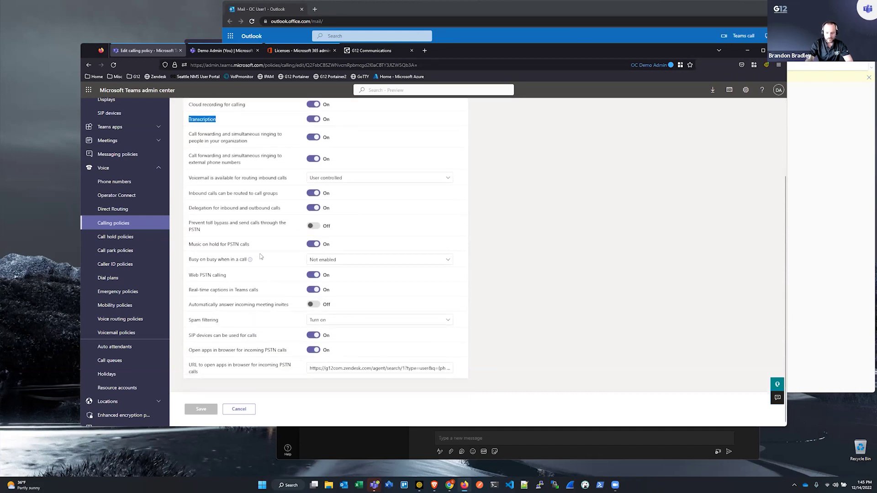
pyautogui.scroll(2, 265, 281)
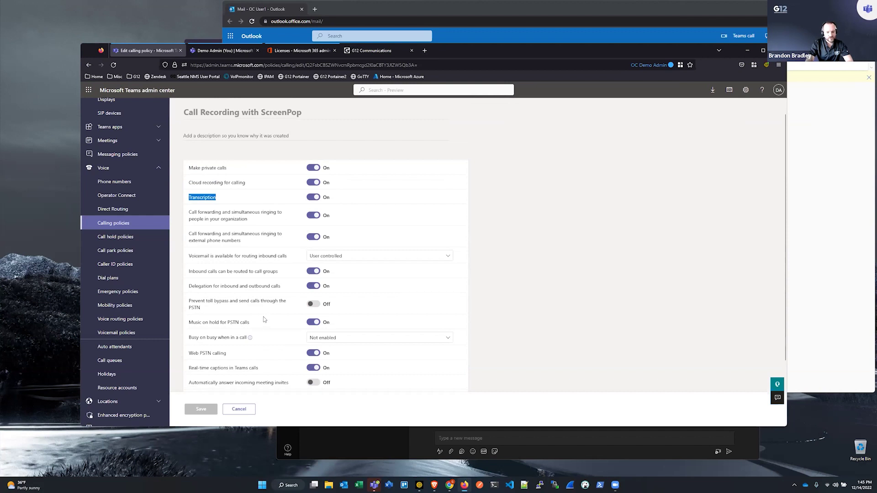
# Step: Inspect the policy's URL for opening apps in the browser on incoming PSTN calls, highlighting its phone placeholder
pyautogui.scroll(-2, 263, 319)
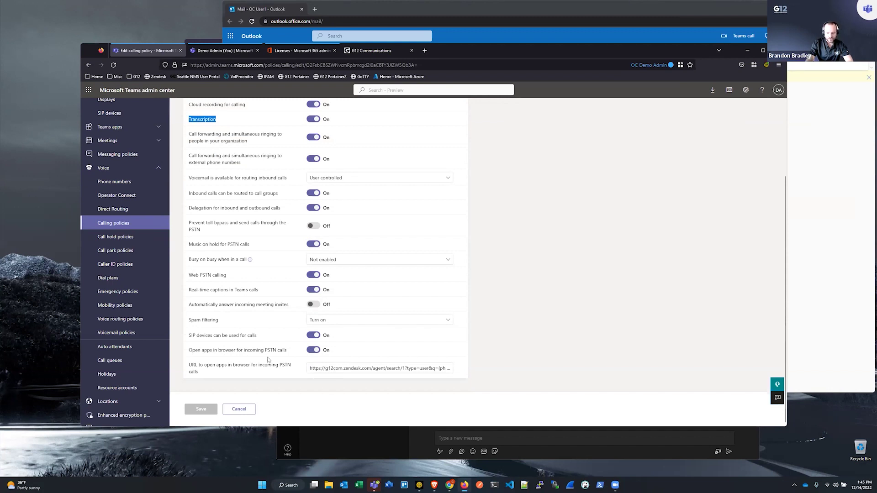
pyautogui.click(377, 370)
pyautogui.moveTo(455, 368); pyautogui.dragTo(458, 369)
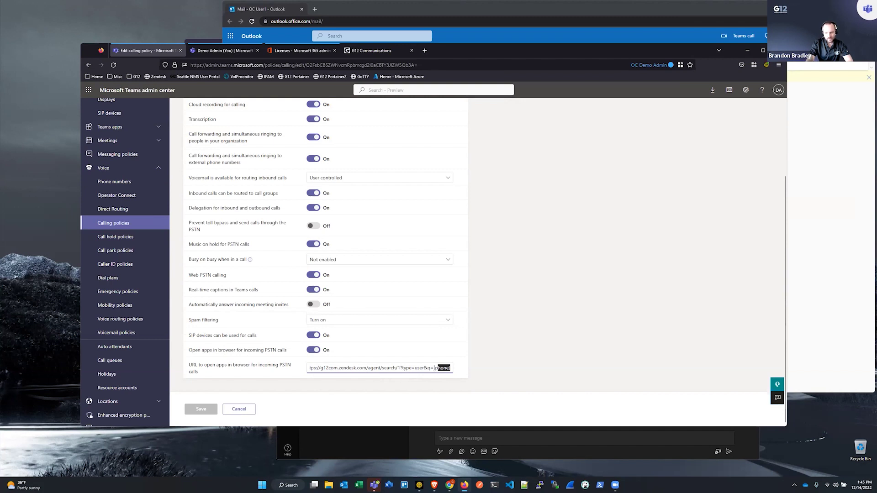
pyautogui.keyDown('shift'); pyautogui.click(434, 368); pyautogui.keyUp('shift')
pyautogui.scroll(5, 224, 310)
# Step: View the call hold policies and the caller ID policies, including G12 DEMO CALLER ID MAIN
pyautogui.click(116, 237)
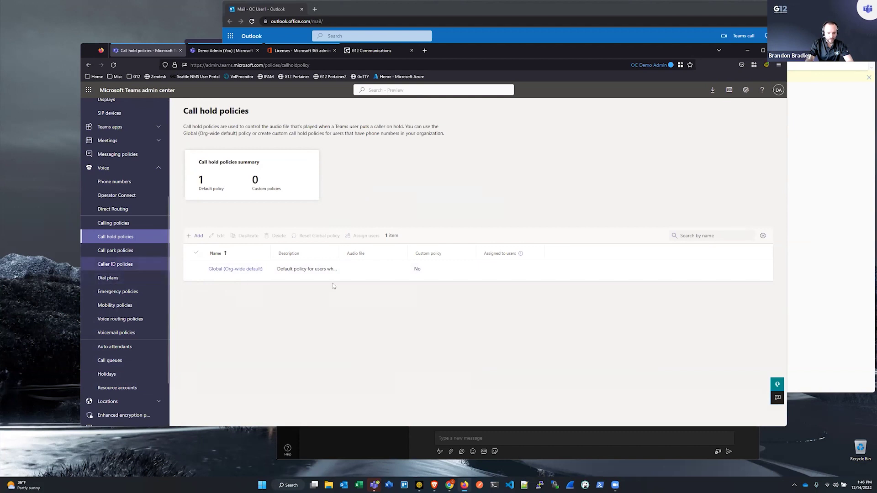
pyautogui.click(122, 269)
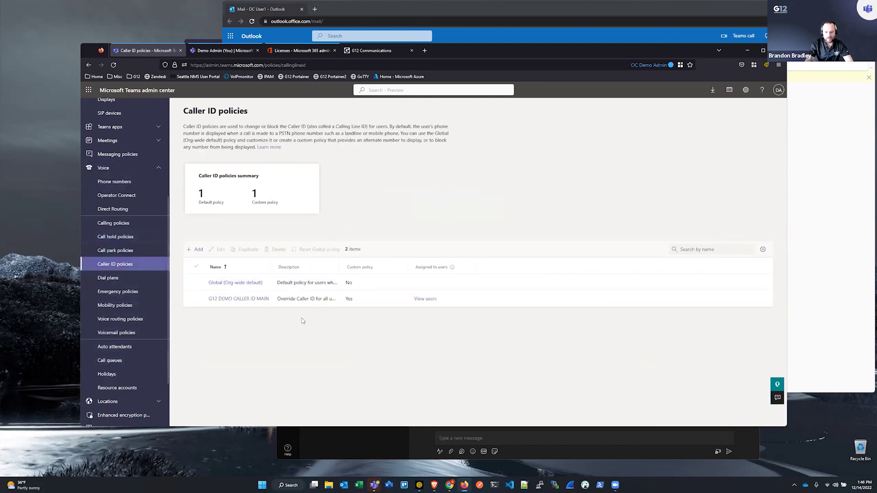
pyautogui.click(240, 294)
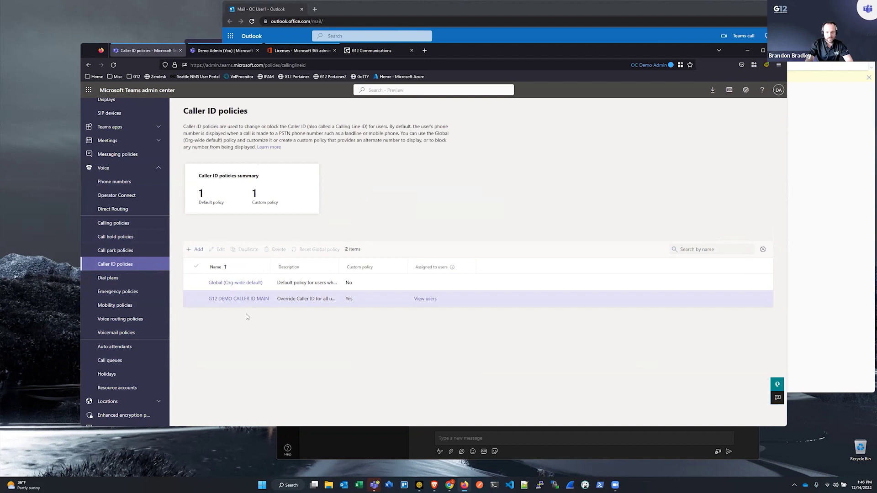
pyautogui.click(317, 315)
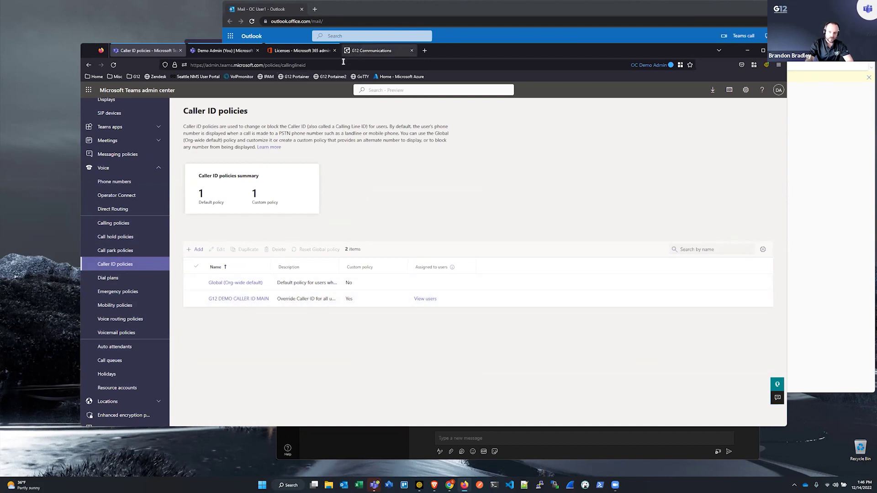
# Step: Switch to the G12 Communications portal and open OC User1's telephone number for editing to view its outbound caller ID settings
pyautogui.click(361, 51)
pyautogui.click(106, 254)
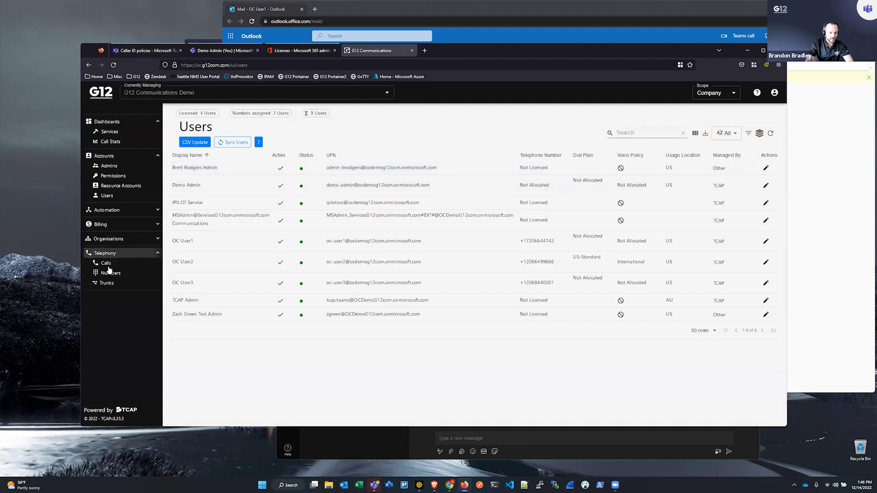
pyautogui.click(110, 273)
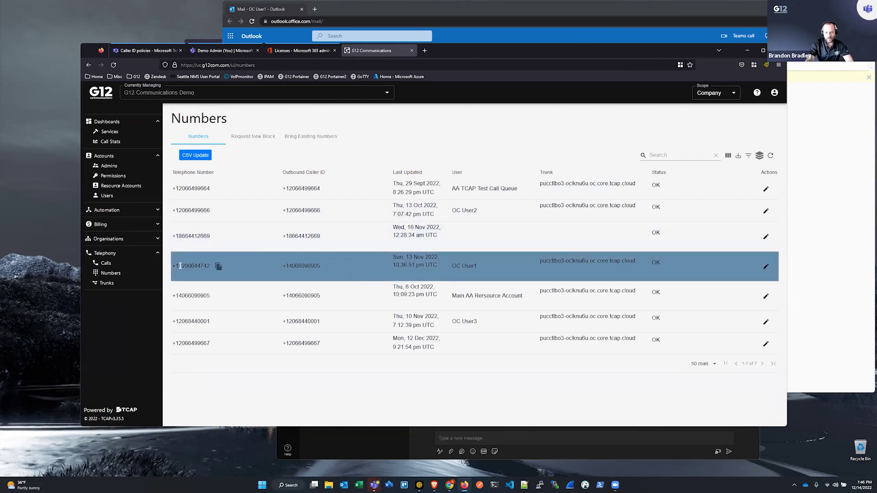
pyautogui.moveTo(178, 266); pyautogui.dragTo(210, 266)
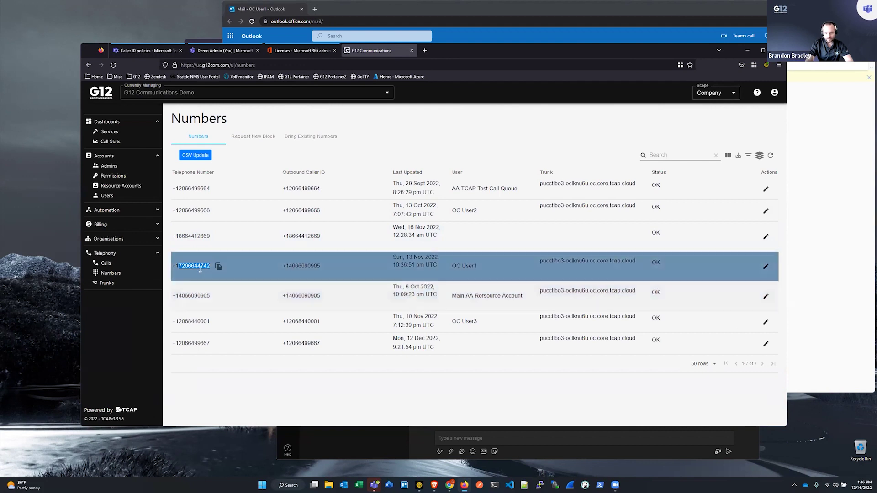
pyautogui.click(766, 267)
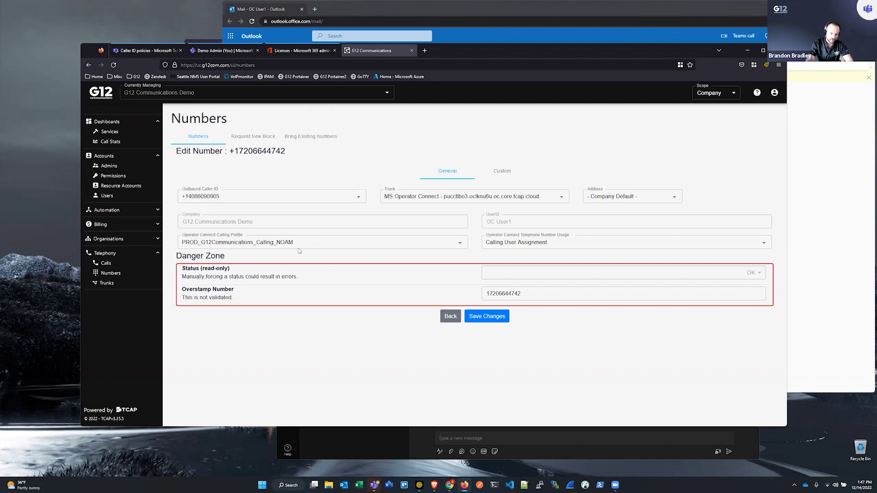
# Step: Return to the Teams admin center and review the Global (Org-wide default) emergency calling policy's notification settings, closing it without changes
pyautogui.click(163, 51)
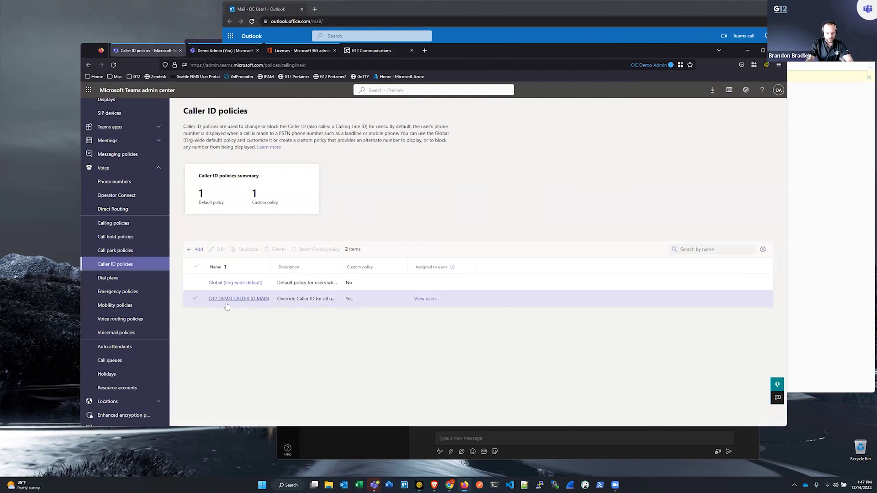
pyautogui.click(126, 295)
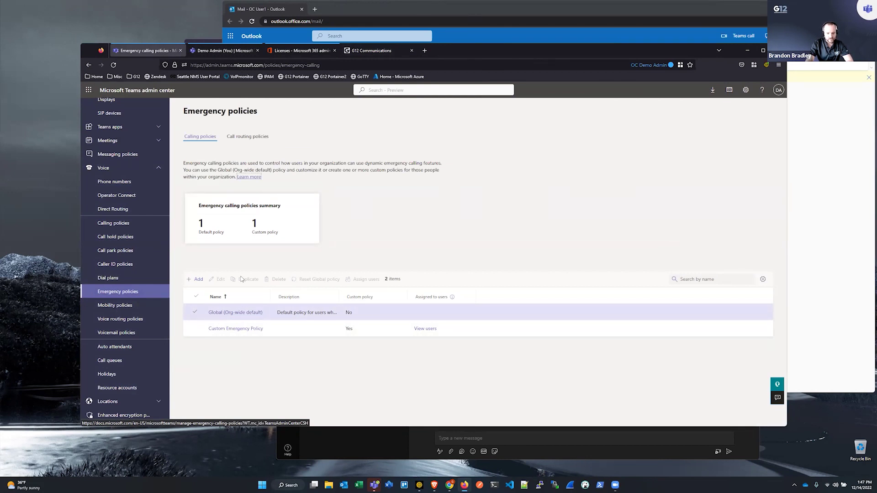
pyautogui.click(252, 315)
pyautogui.scroll(-1, 708, 236)
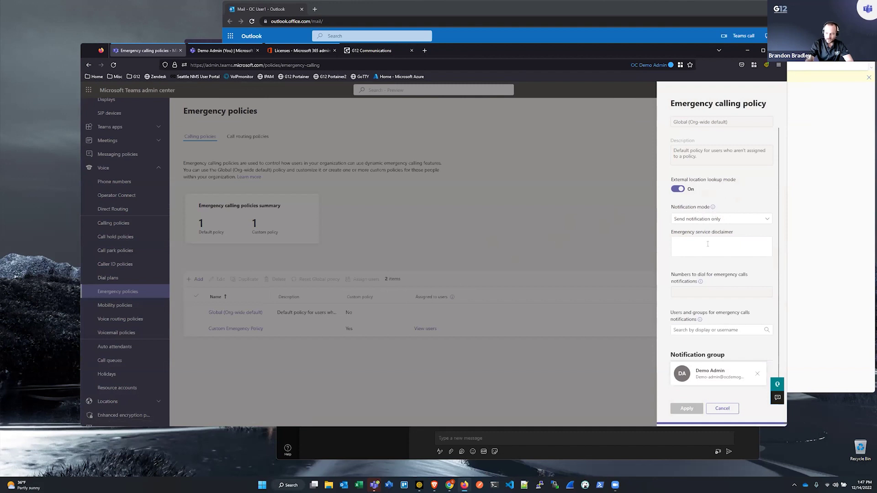
pyautogui.click(718, 220)
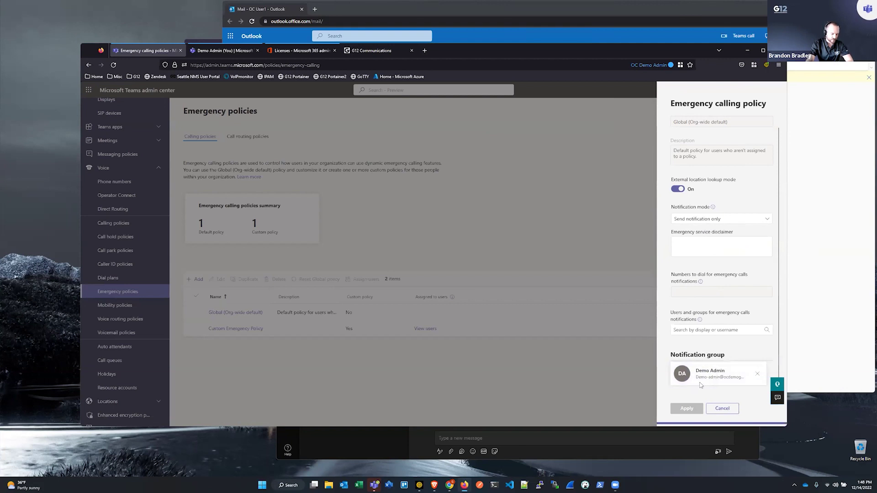
pyautogui.click(620, 207)
# Step: Examine the settings of the Global (Org-wide default) voicemail policy
pyautogui.scroll(-1, 129, 304)
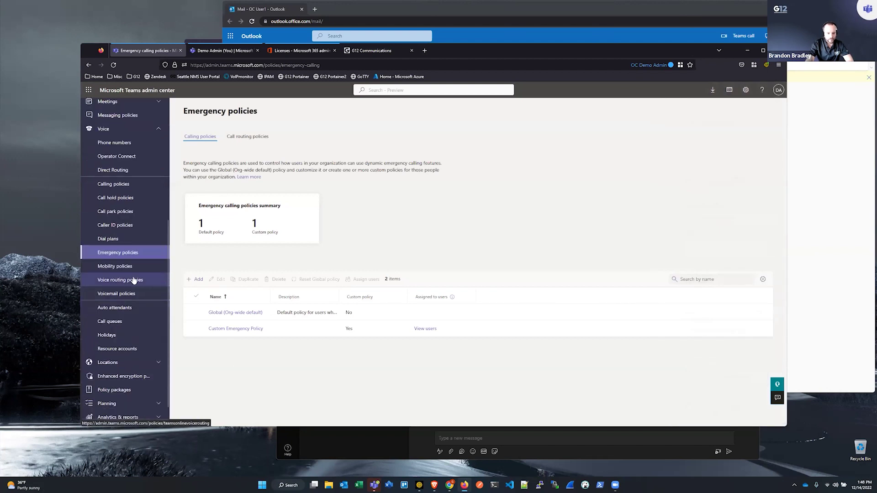
pyautogui.scroll(-1, 132, 275)
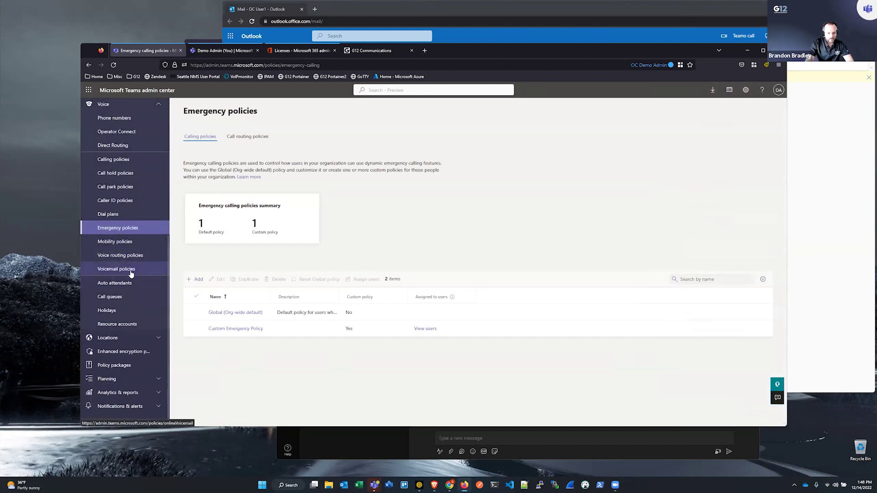
pyautogui.click(131, 271)
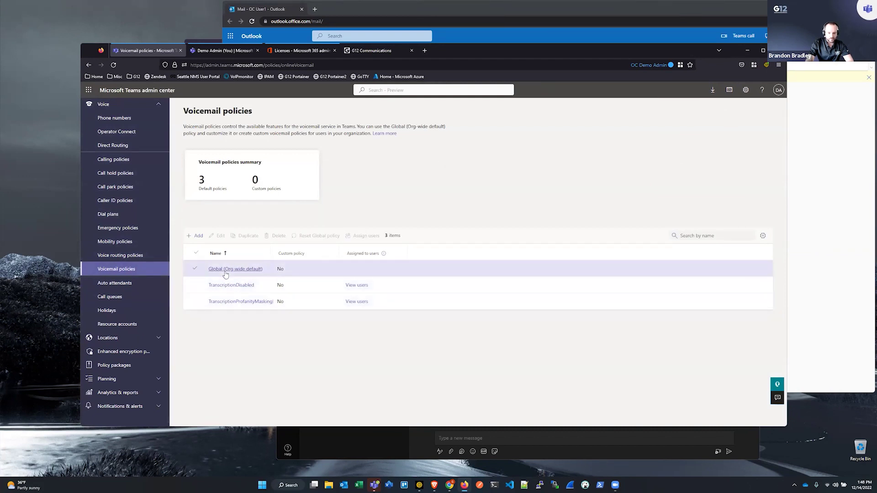
pyautogui.click(225, 273)
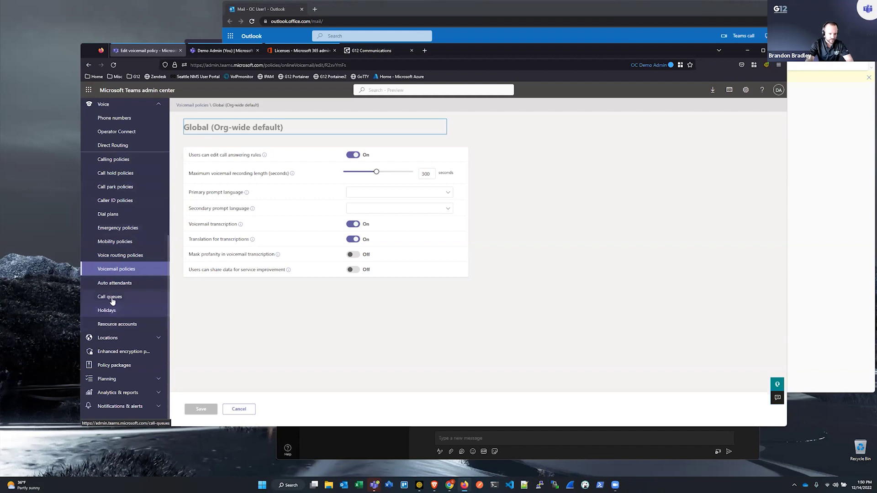
# Step: Review the main_aa auto attendant's general info, business hours, and after-hours greeting and call routing options
pyautogui.click(115, 283)
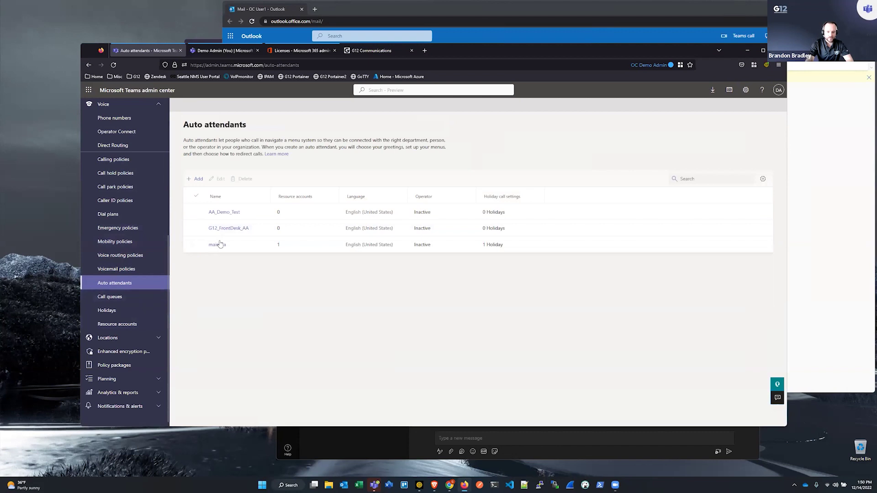
pyautogui.click(218, 245)
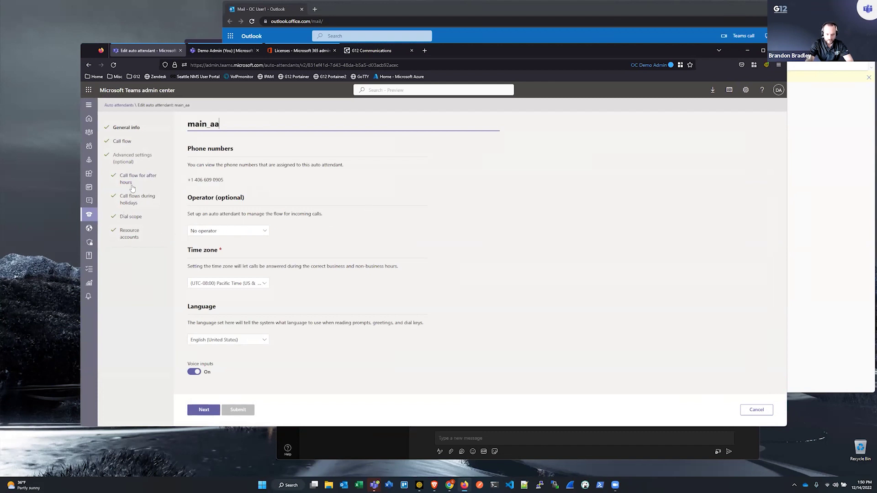
pyautogui.click(127, 161)
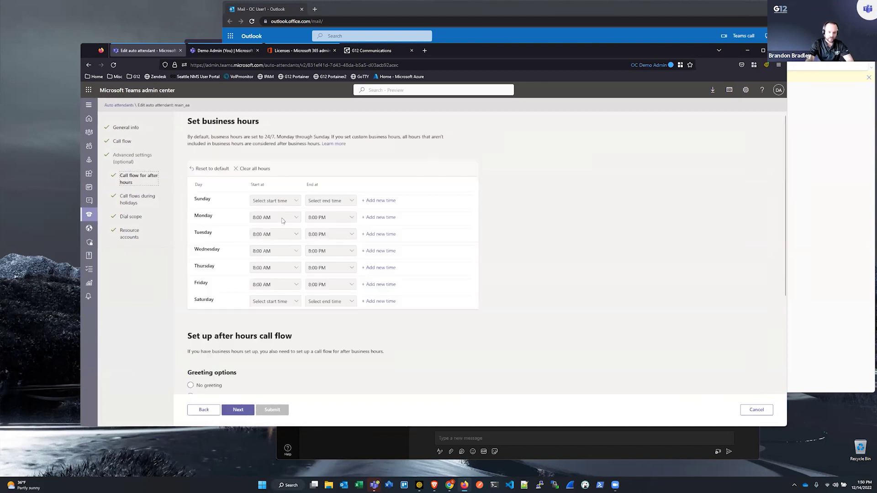
pyautogui.scroll(-2, 314, 331)
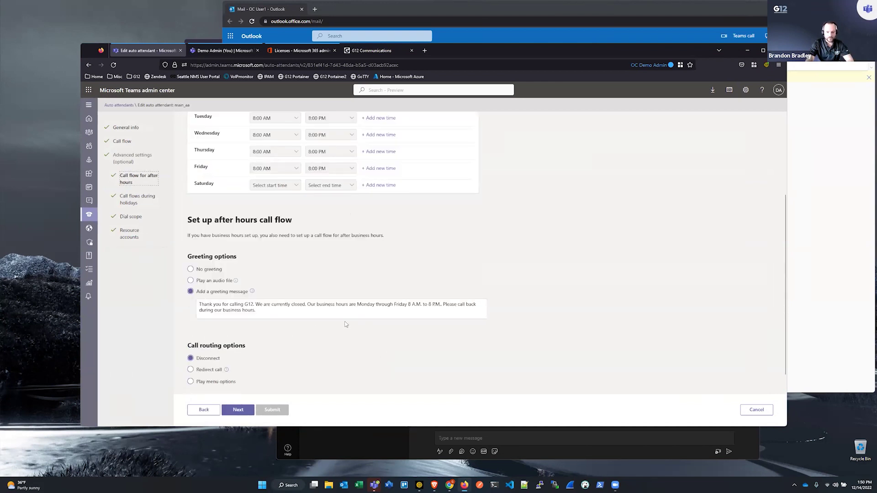
pyautogui.click(209, 317)
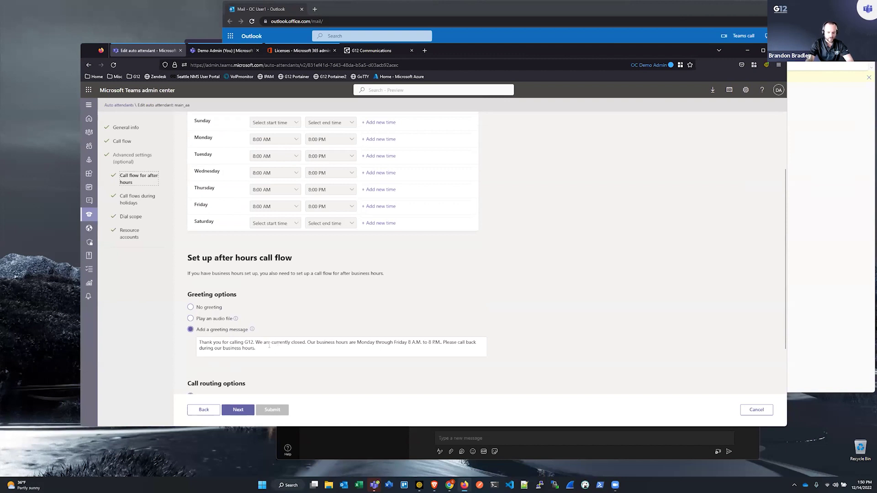
pyautogui.scroll(-2, 274, 308)
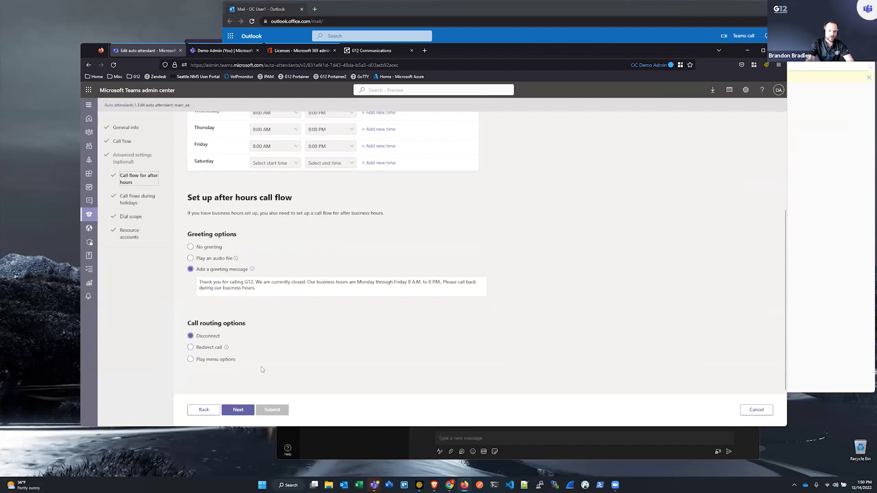
# Step: Review the main_aa auto attendant's holiday call settings and open the Christmas entry to view its greeting and call routing
pyautogui.scroll(4, 263, 370)
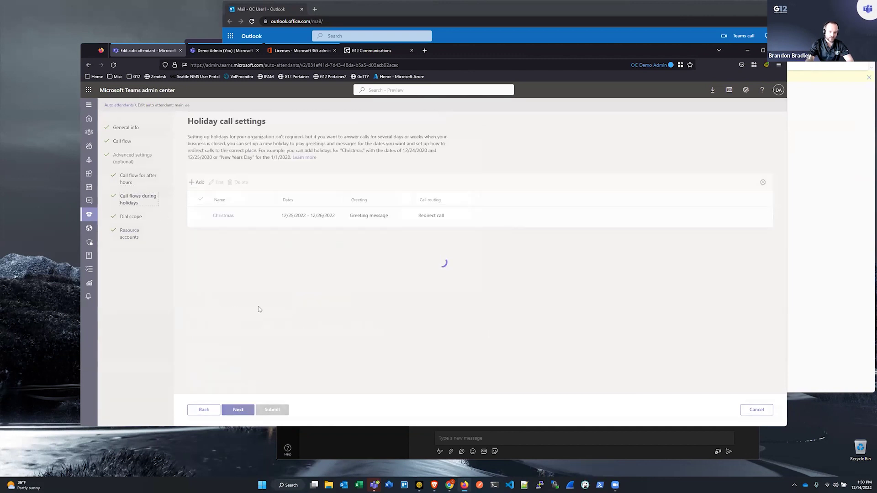
pyautogui.click(253, 219)
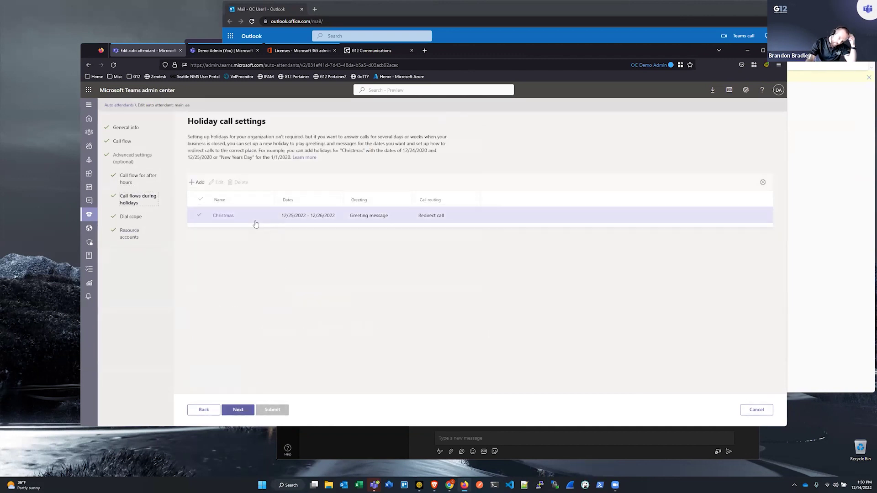
pyautogui.click(320, 217)
pyautogui.click(325, 219)
pyautogui.click(242, 224)
pyautogui.click(315, 220)
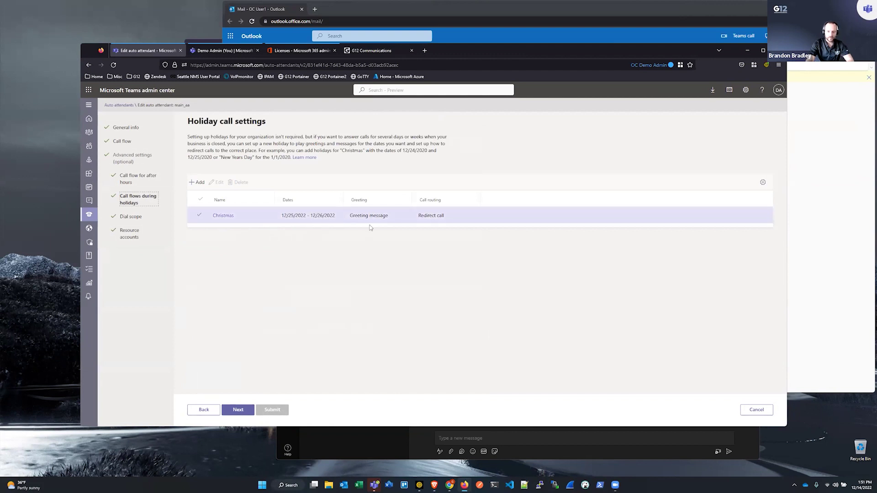
pyautogui.click(234, 216)
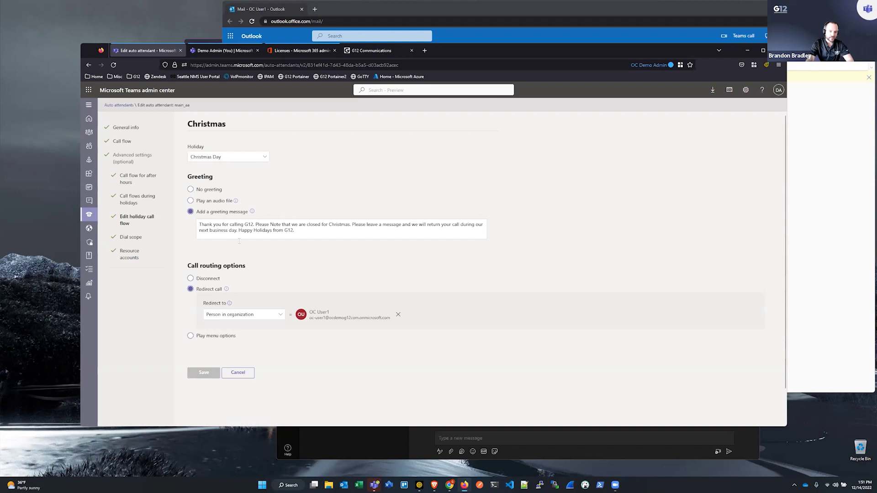
# Step: Check the main_aa auto attendant's call flow menu options and its assigned resource account
pyautogui.click(125, 142)
pyautogui.scroll(-3, 280, 255)
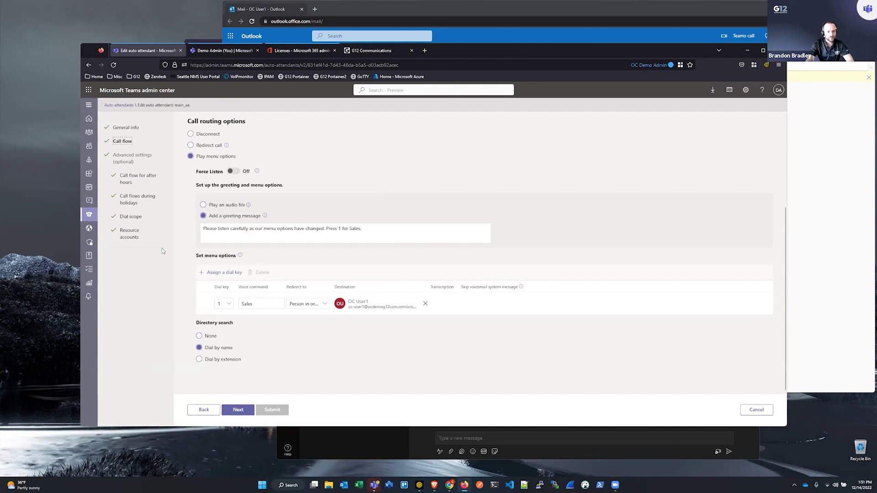
pyautogui.click(140, 237)
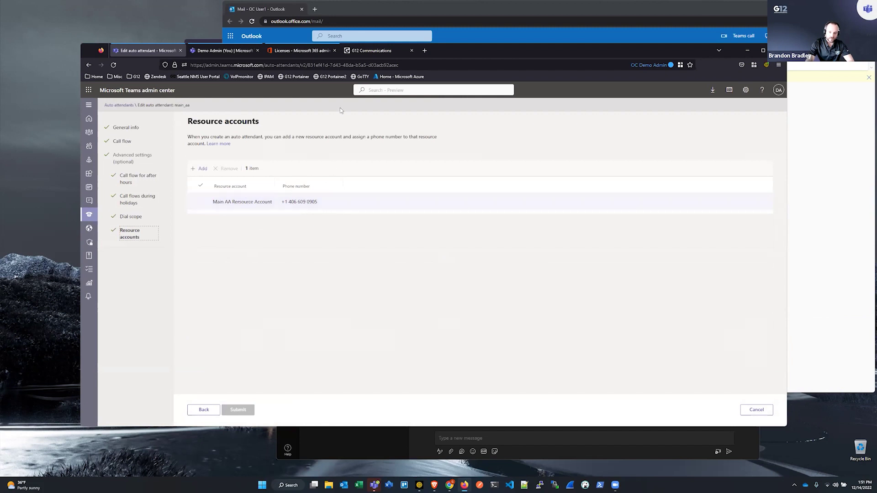
pyautogui.moveTo(216, 209); pyautogui.dragTo(247, 209)
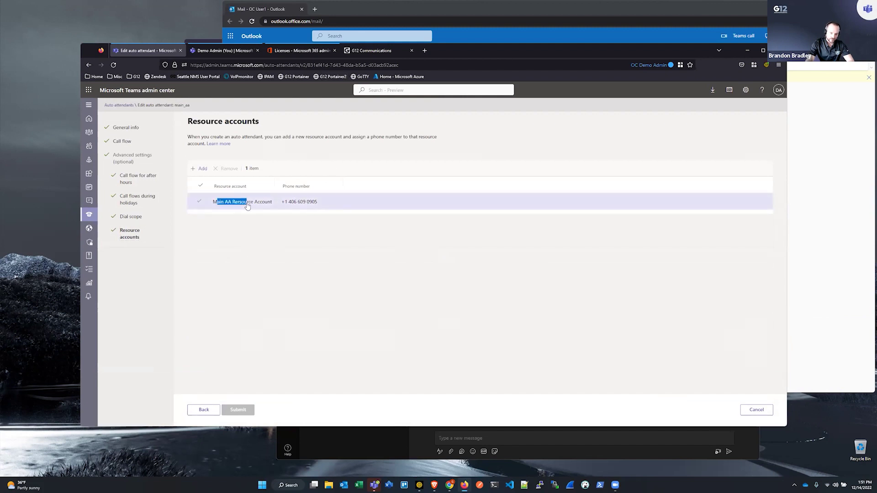
pyautogui.click(247, 209)
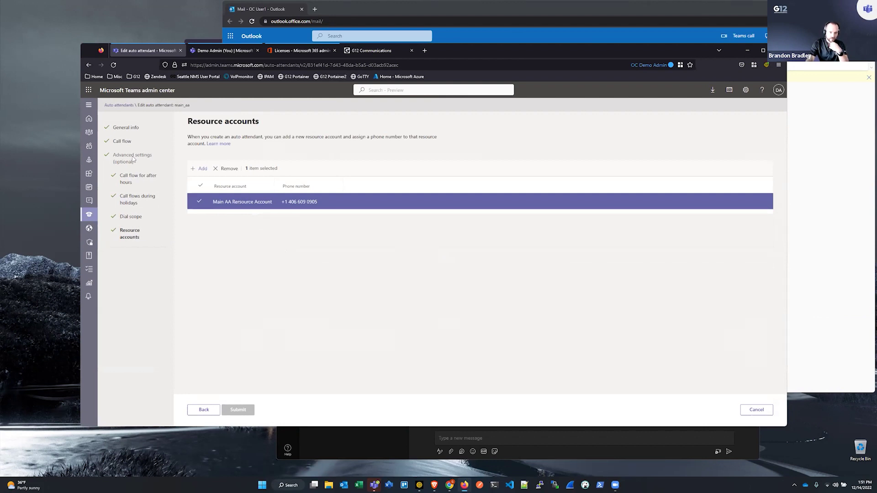
pyautogui.click(123, 143)
pyautogui.scroll(-3, 210, 274)
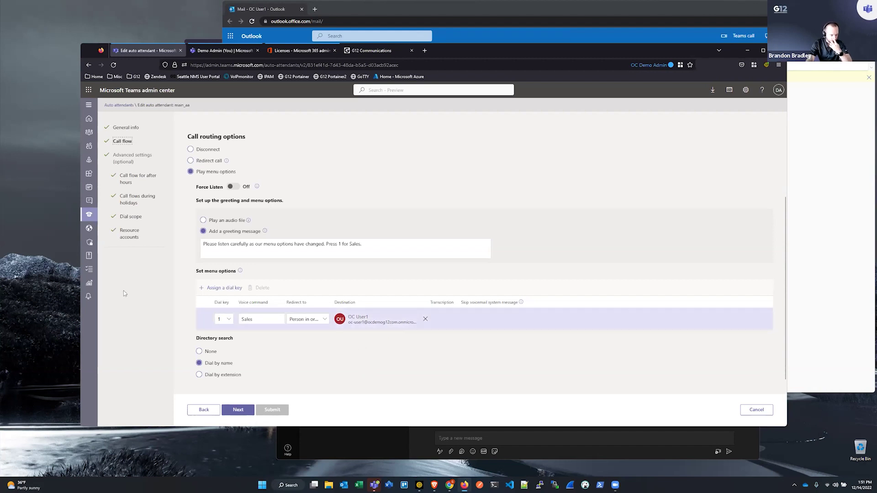
# Step: Leave the auto attendant and view the subnets and their emergency locations under Networks & locations
pyautogui.click(119, 105)
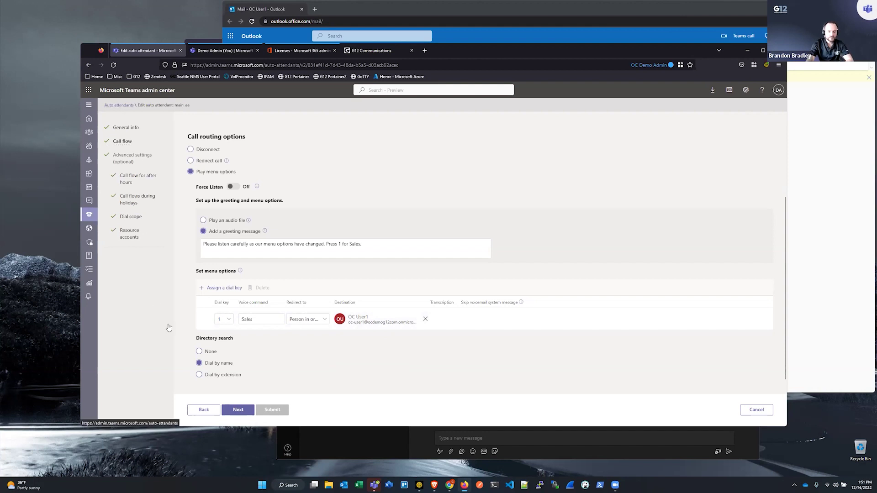
pyautogui.scroll(-5, 134, 322)
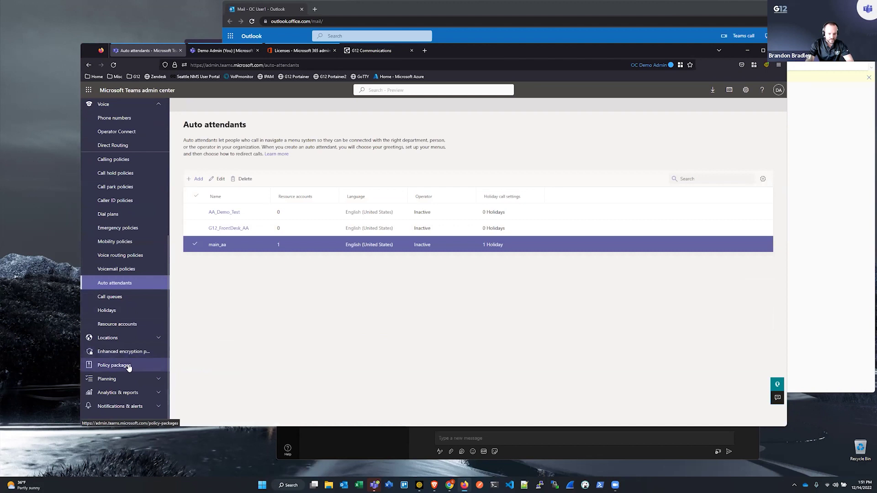
pyautogui.click(115, 341)
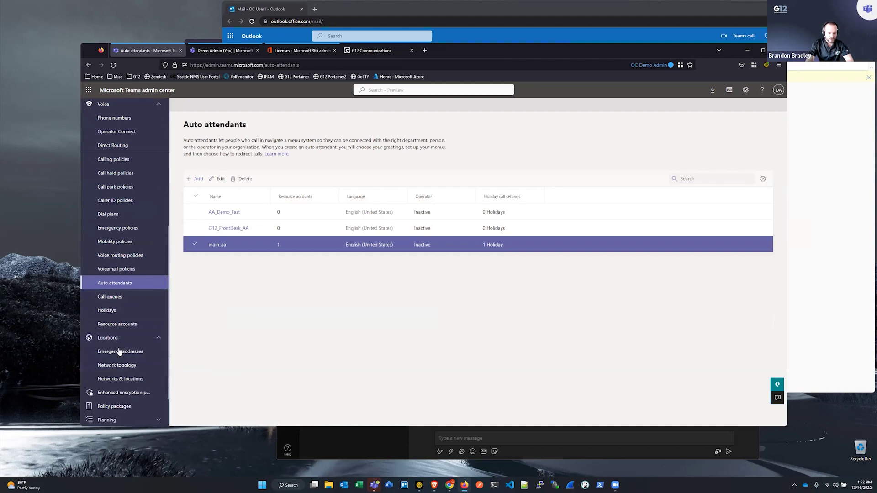
pyautogui.click(133, 379)
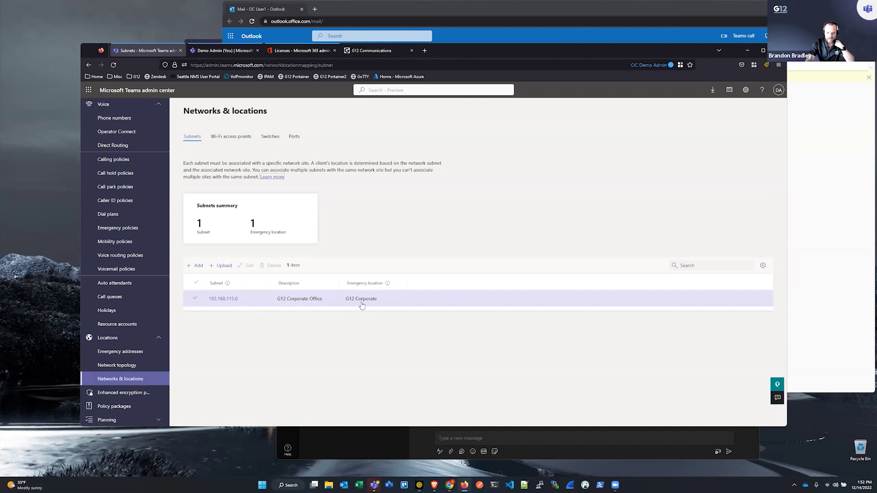
# Step: Review the network topology, including the G12 HQ site's policies and subnets and the trusted IPs
pyautogui.click(118, 365)
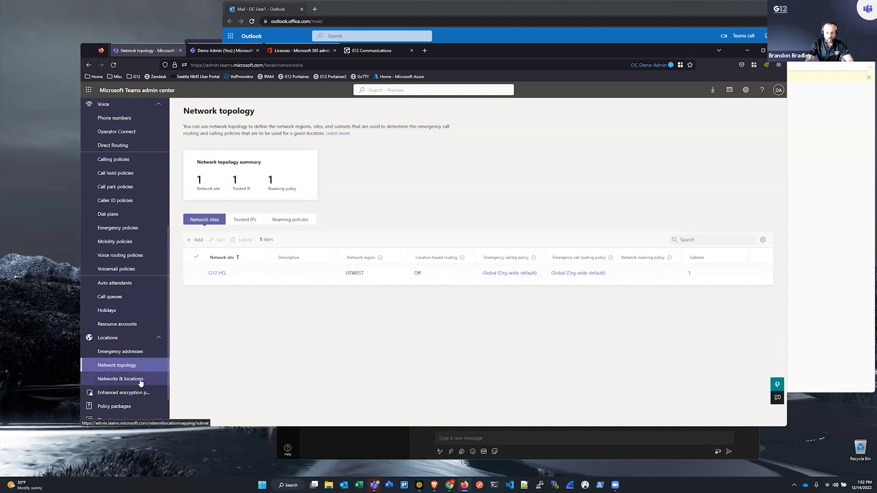
pyautogui.click(214, 274)
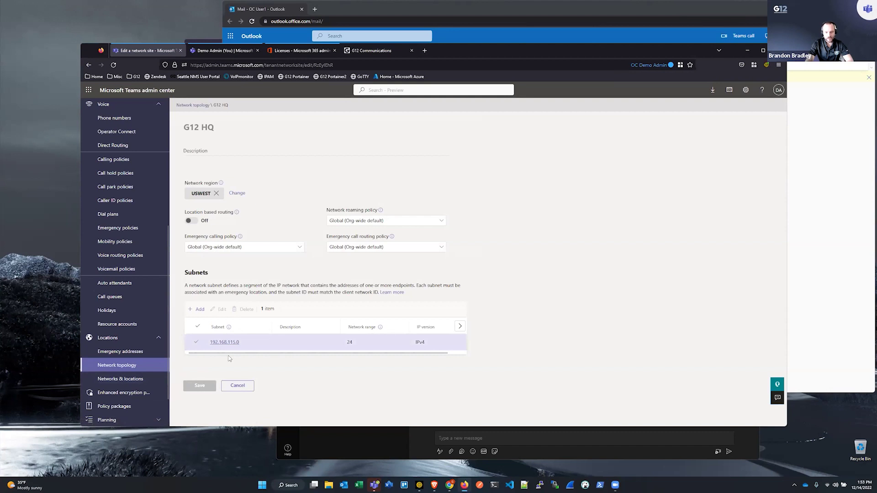
pyautogui.click(117, 365)
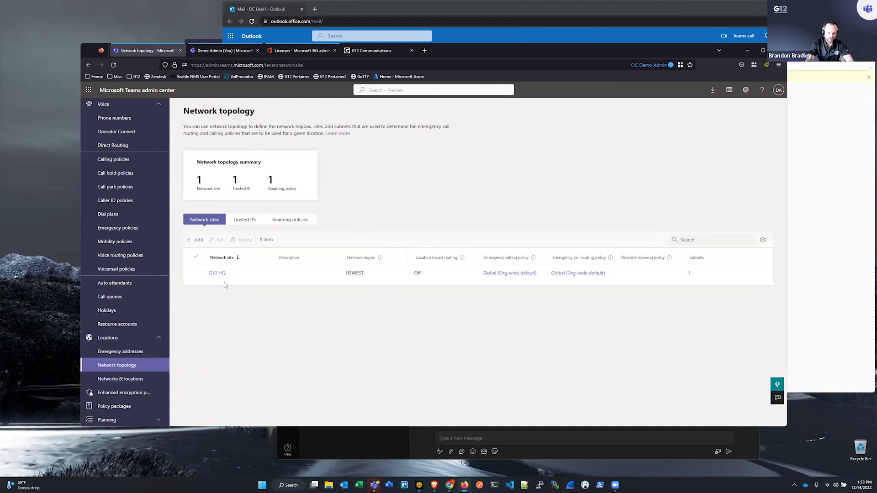
pyautogui.click(241, 221)
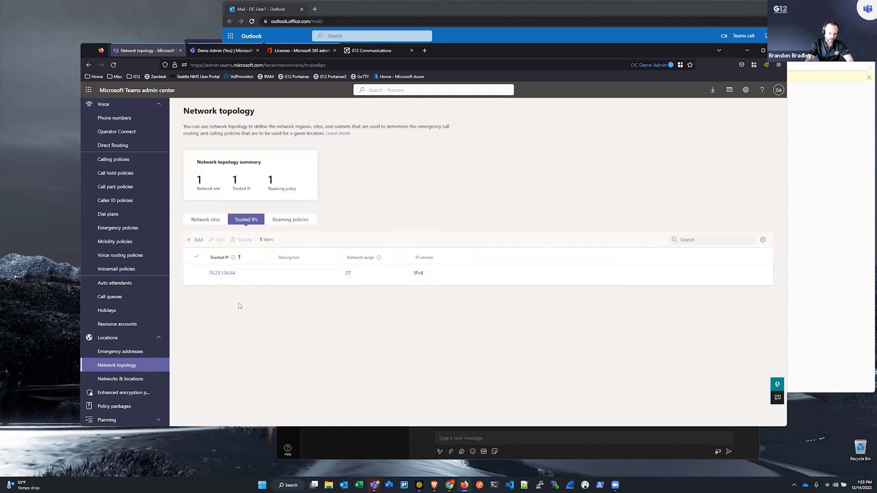
pyautogui.click(238, 277)
# Step: Check the subnet's emergency location, then examine the G12 Corporate emergency address and its validation status
pyautogui.click(131, 371)
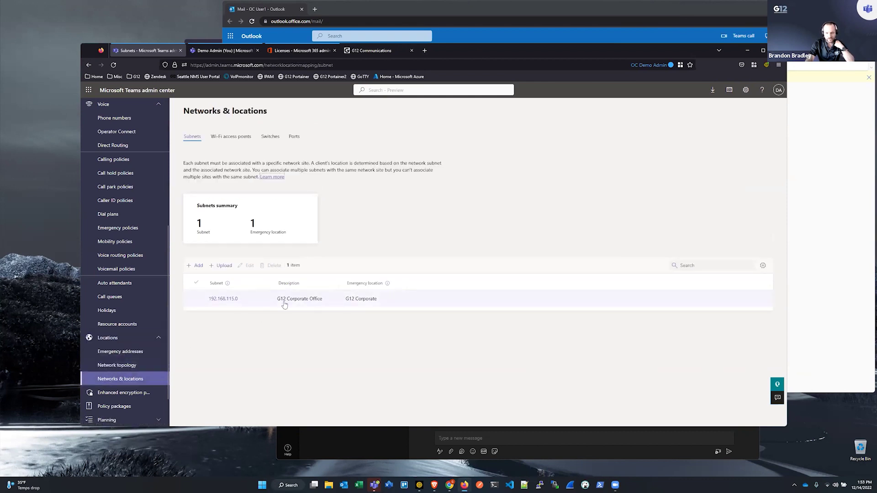
pyautogui.click(360, 300)
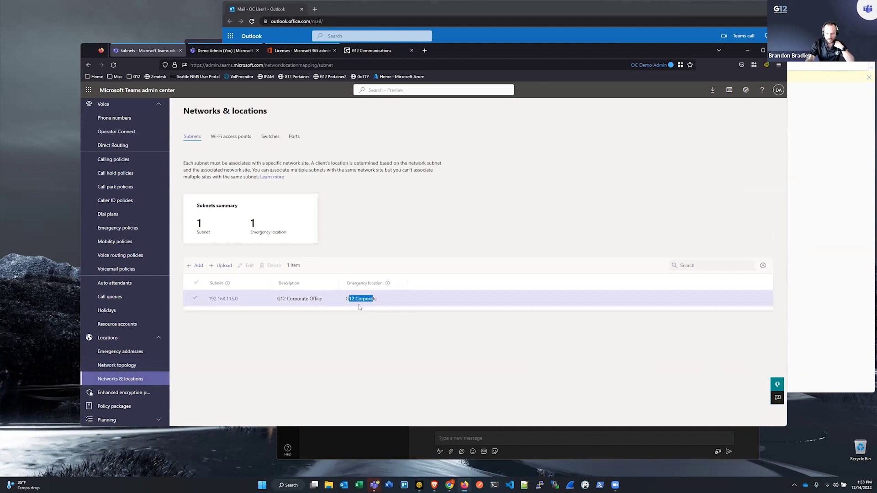
pyautogui.click(121, 352)
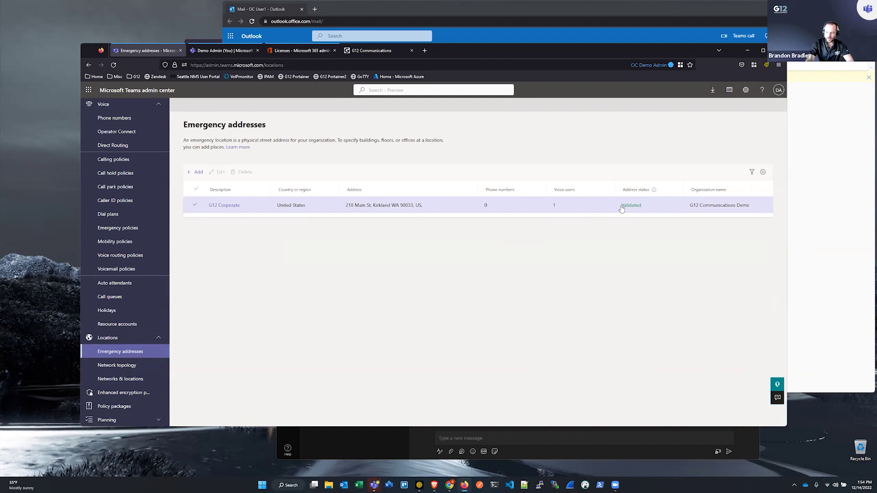
pyautogui.moveTo(622, 208); pyautogui.dragTo(652, 215)
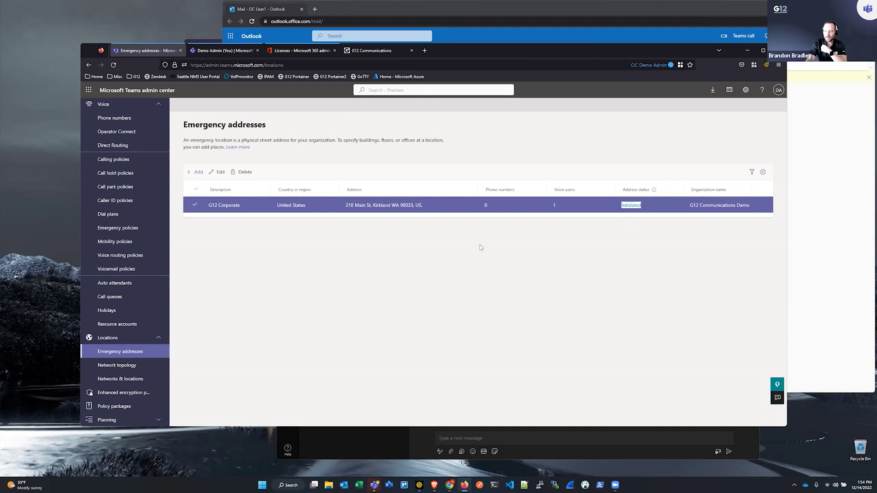
pyautogui.click(636, 213)
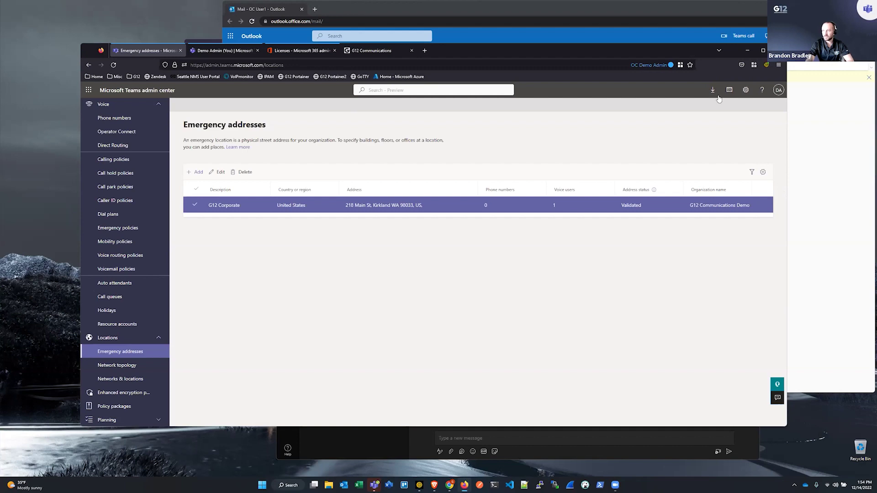
# Step: Switch to the Teams web app's Calls page beside the Teams desktop window and answer the incoming call with audio
pyautogui.click(747, 51)
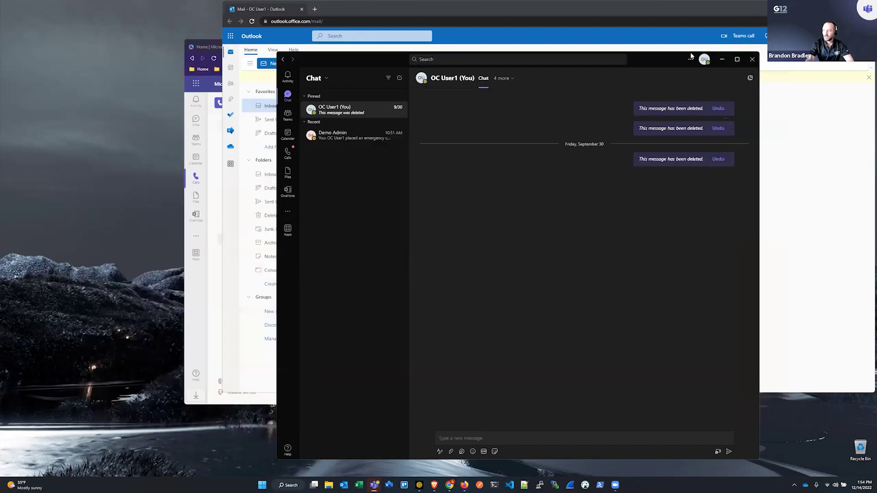
pyautogui.moveTo(667, 61); pyautogui.dragTo(471, 60)
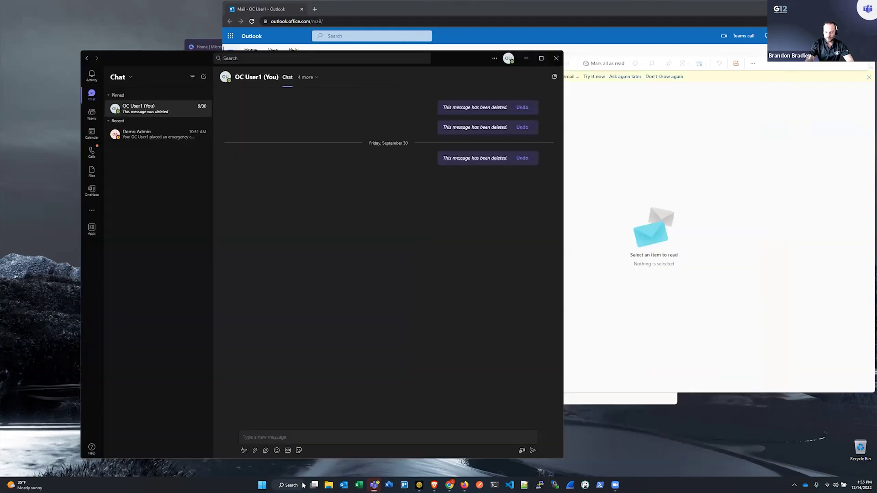
pyautogui.moveTo(434, 485)
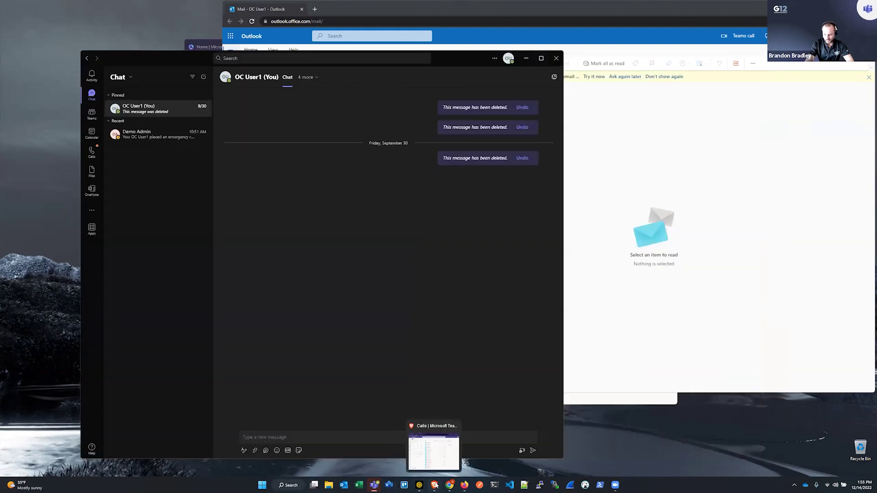
pyautogui.click(434, 452)
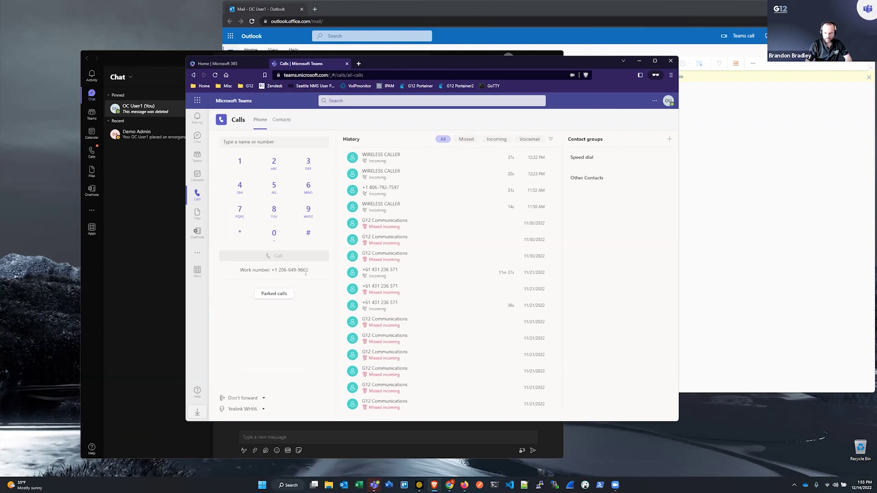
pyautogui.moveTo(540, 355)
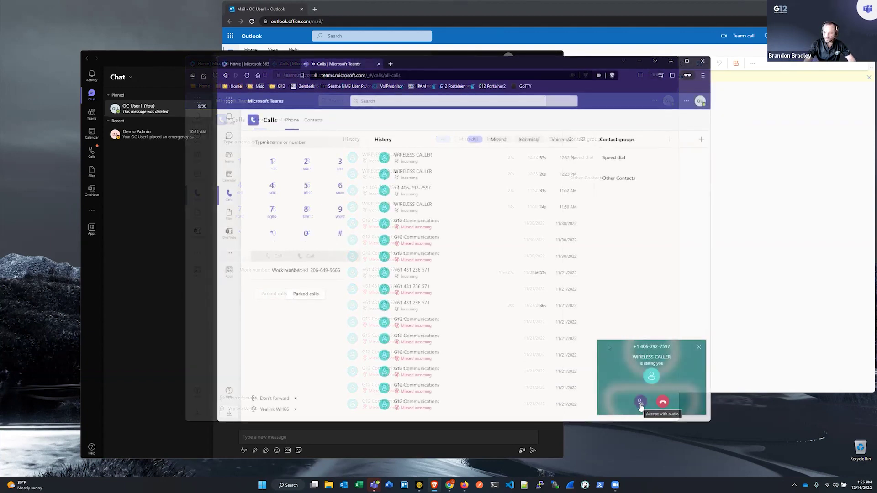
pyautogui.click(641, 402)
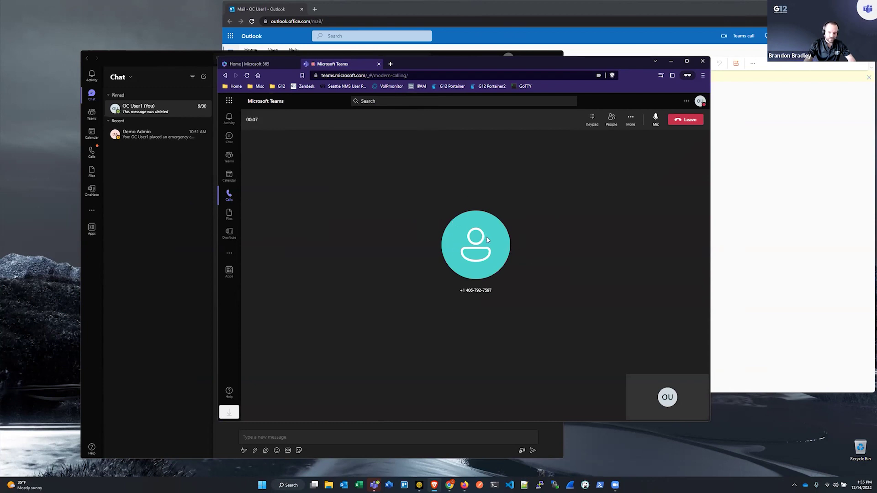
# Step: Park the active call in the Teams web app and highlight its park code in the call history
pyautogui.click(632, 121)
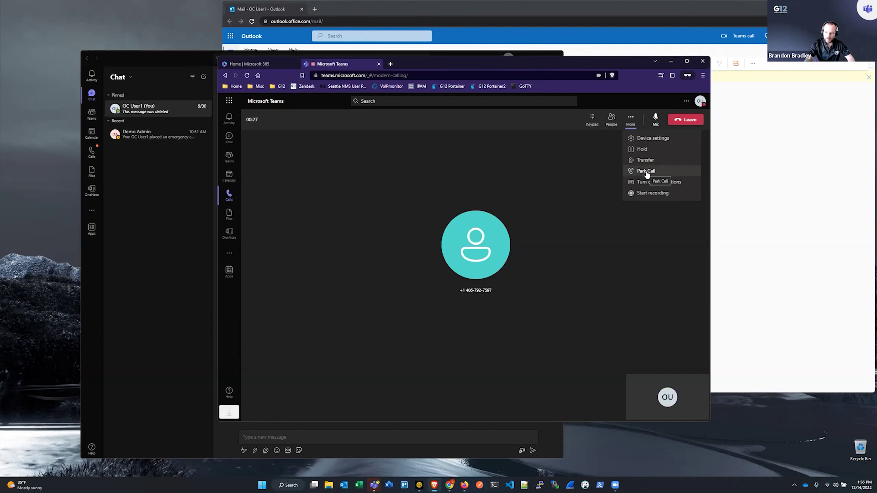
pyautogui.click(641, 149)
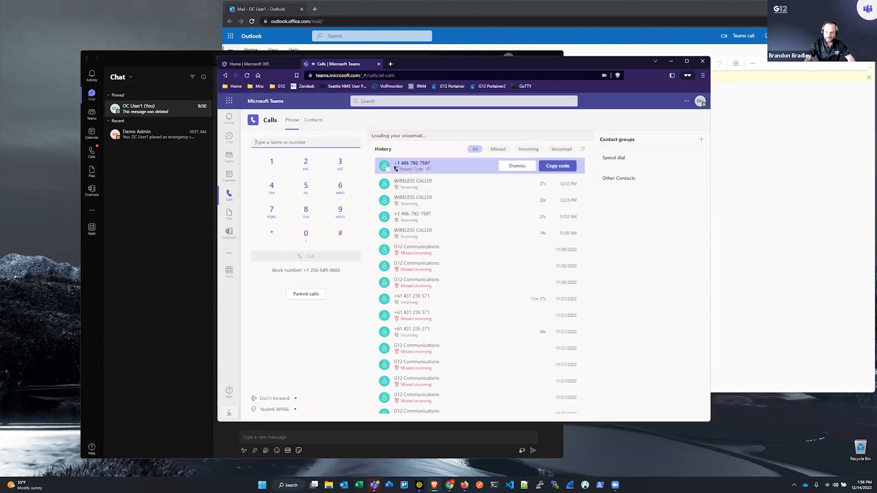
pyautogui.doubleClick(432, 161)
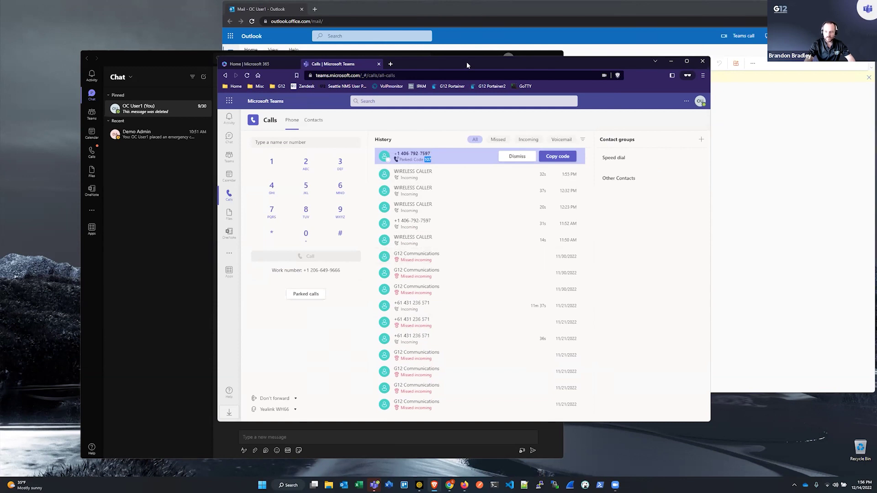
# Step: Switch to the Teams desktop app's Calls page and pick up the parked call with park code 107
pyautogui.moveTo(467, 62); pyautogui.dragTo(579, 67)
pyautogui.click(89, 104)
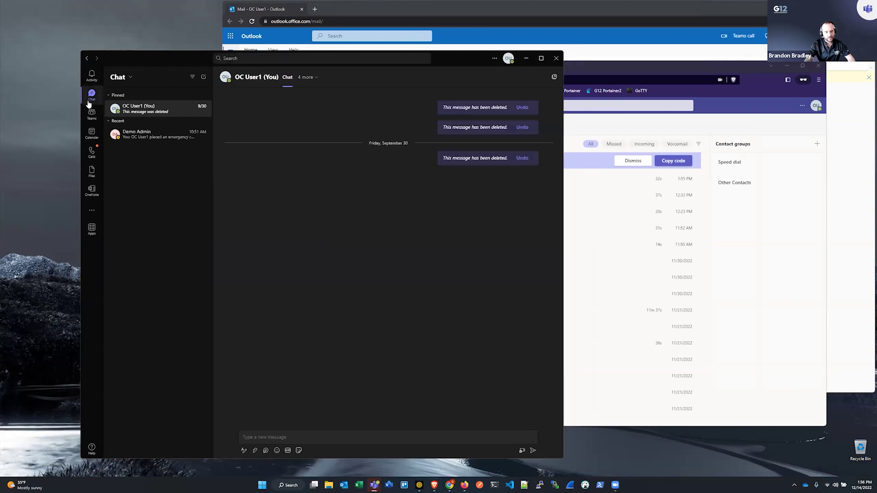
pyautogui.click(93, 155)
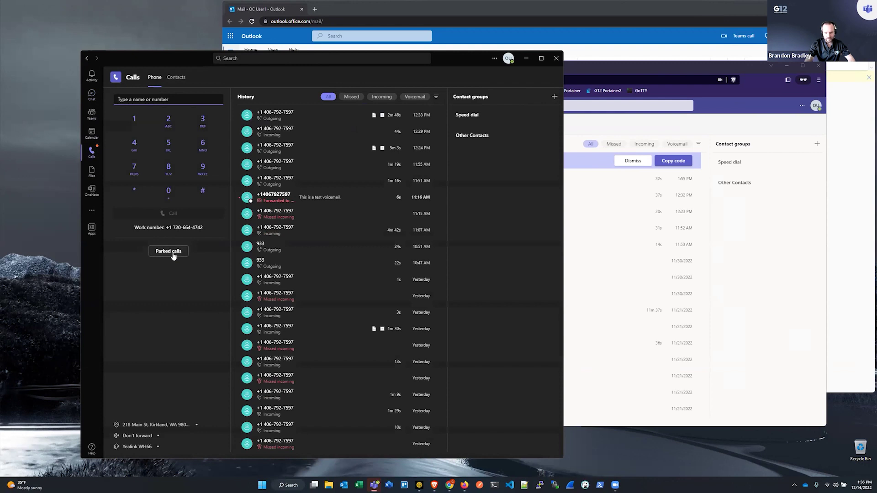
pyautogui.click(173, 254)
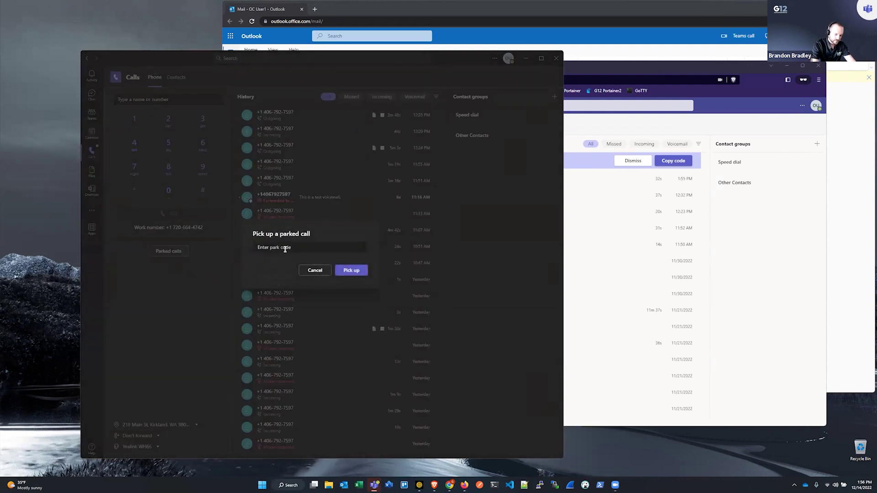
pyautogui.write('107')
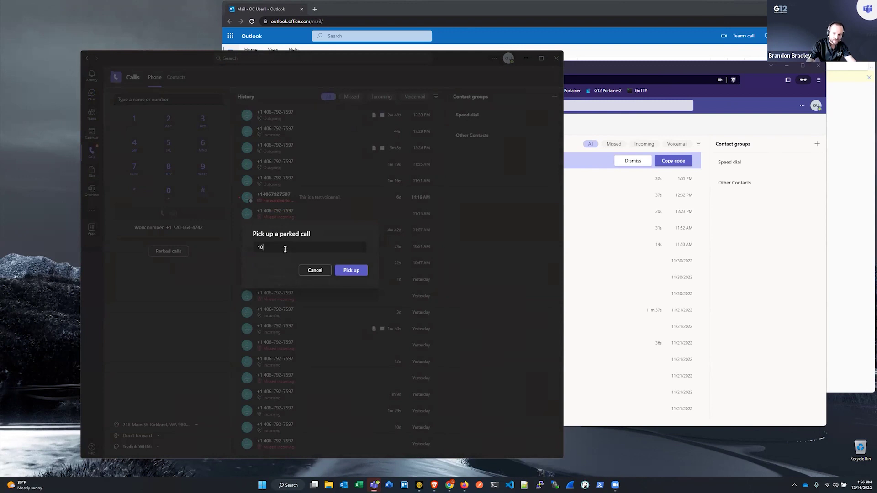
pyautogui.click(351, 271)
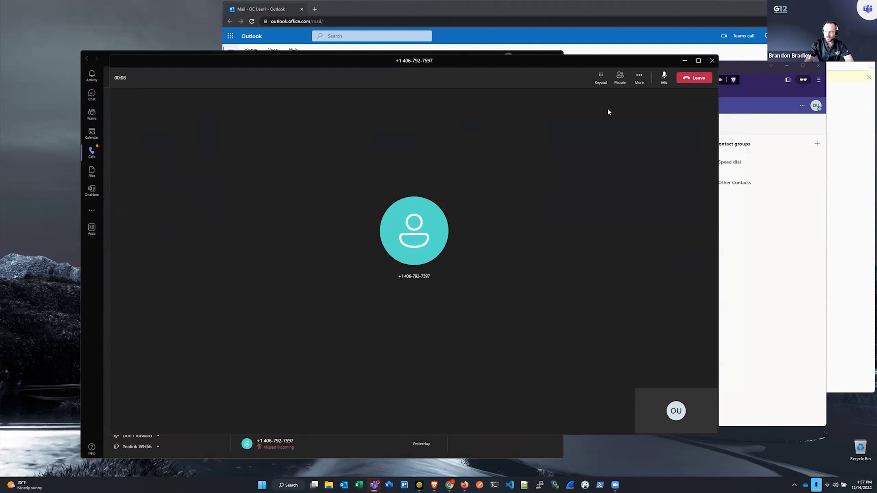
# Step: Turn on live captions for the retrieved call and toggle the microphone
pyautogui.click(640, 78)
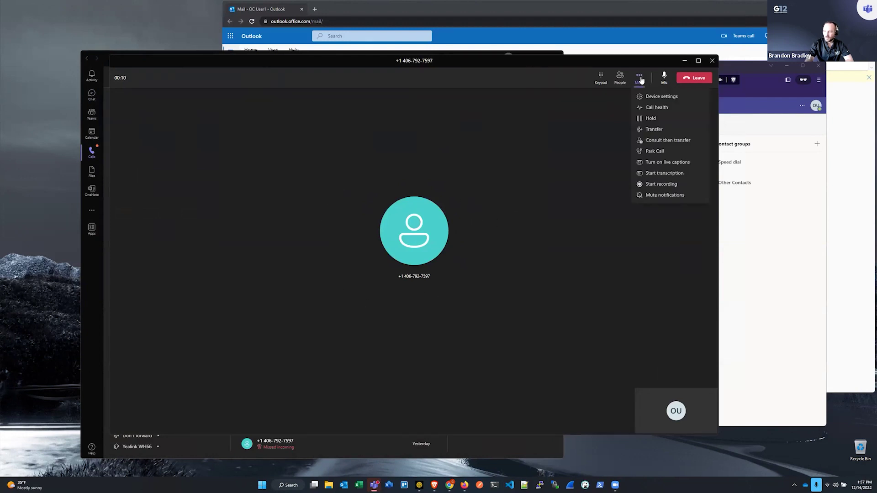
pyautogui.click(674, 163)
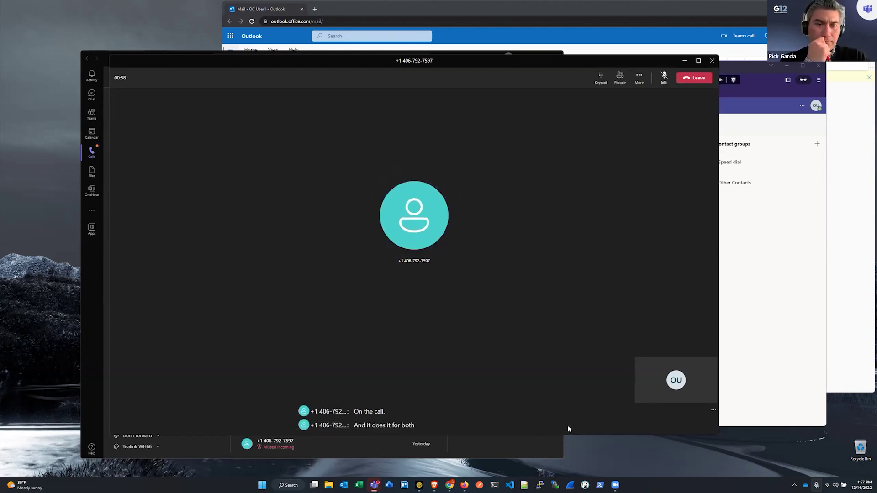
pyautogui.click(664, 77)
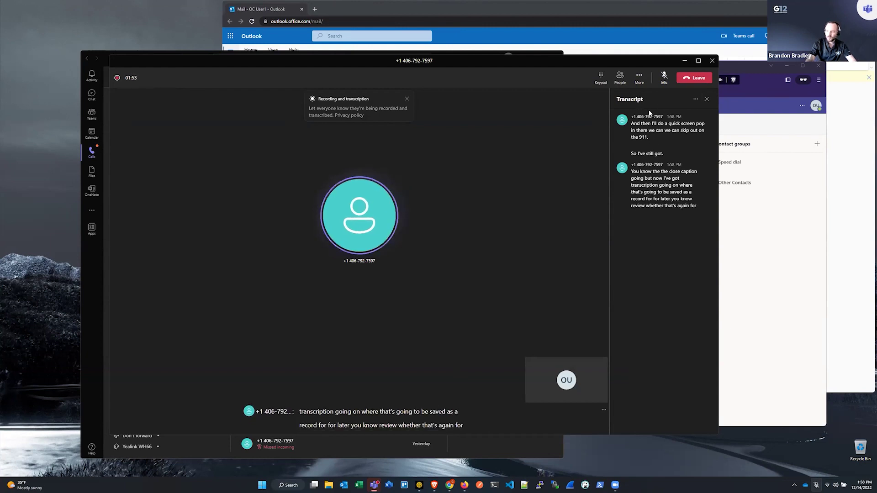
# Step: Stop the call's recording and transcription, and leave the call
pyautogui.click(640, 78)
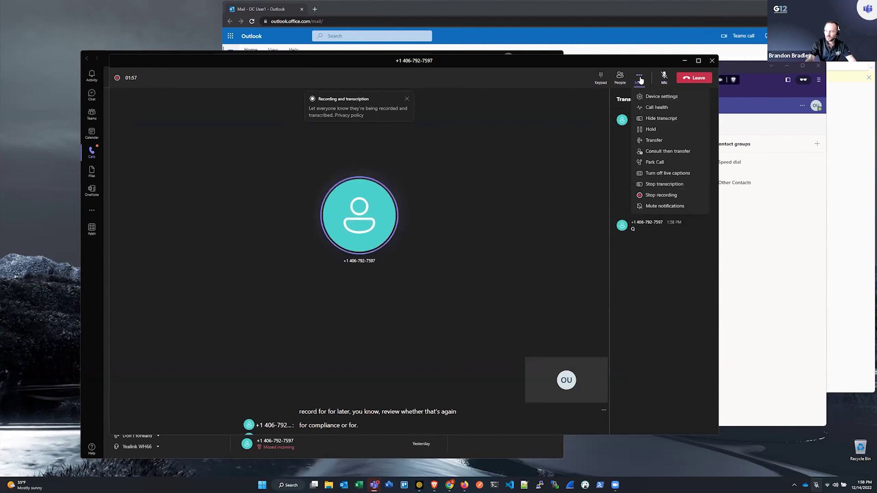
pyautogui.click(662, 196)
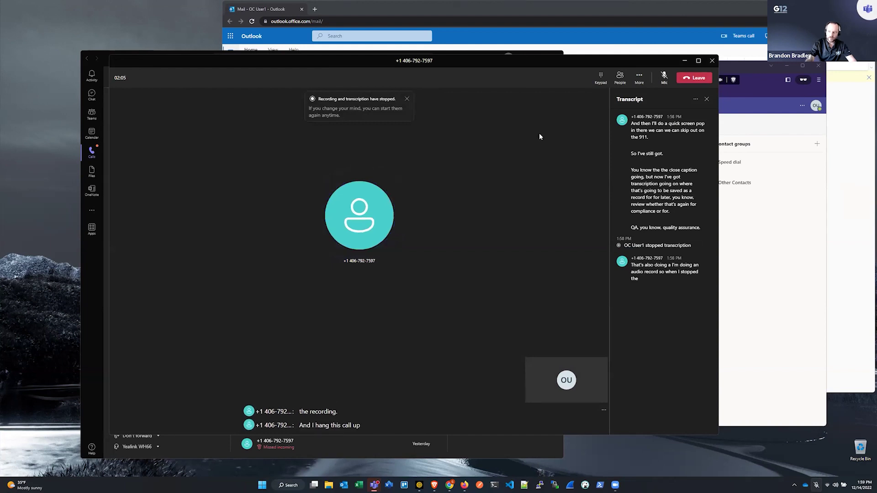
pyautogui.click(688, 80)
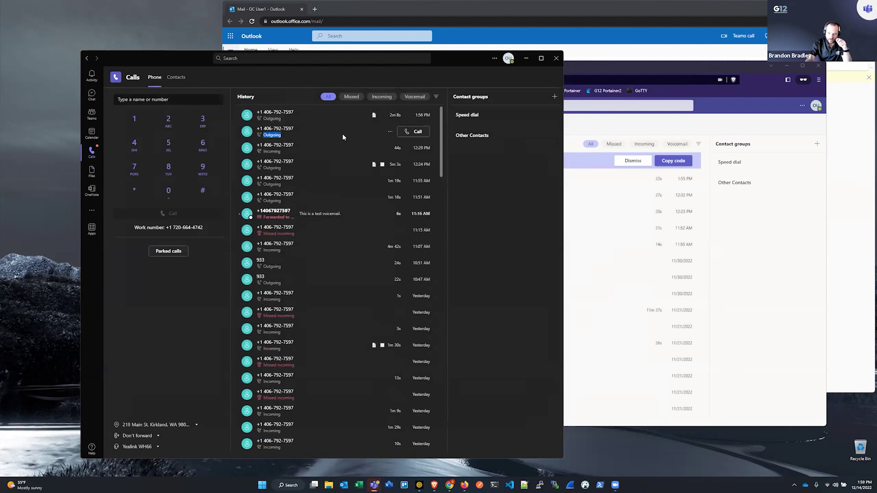
# Step: Open the transcript of the 12:33 PM outgoing call from the history and check the emergency location setting
pyautogui.click(342, 133)
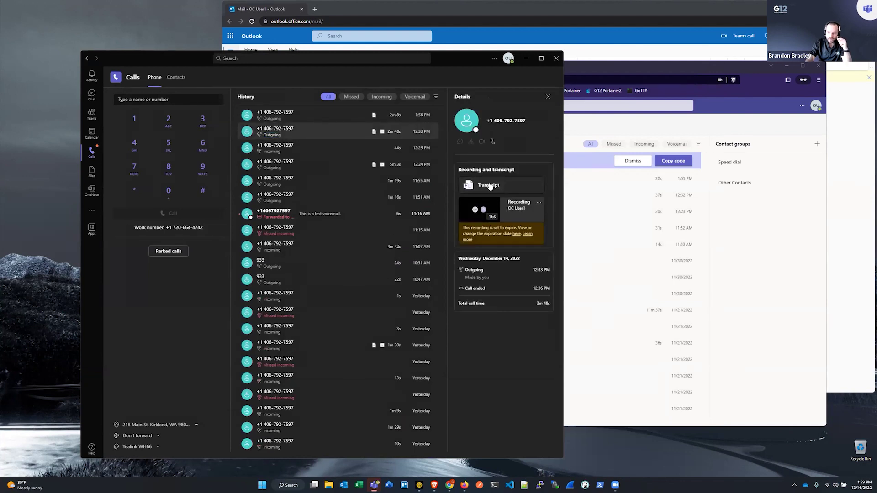
pyautogui.click(493, 185)
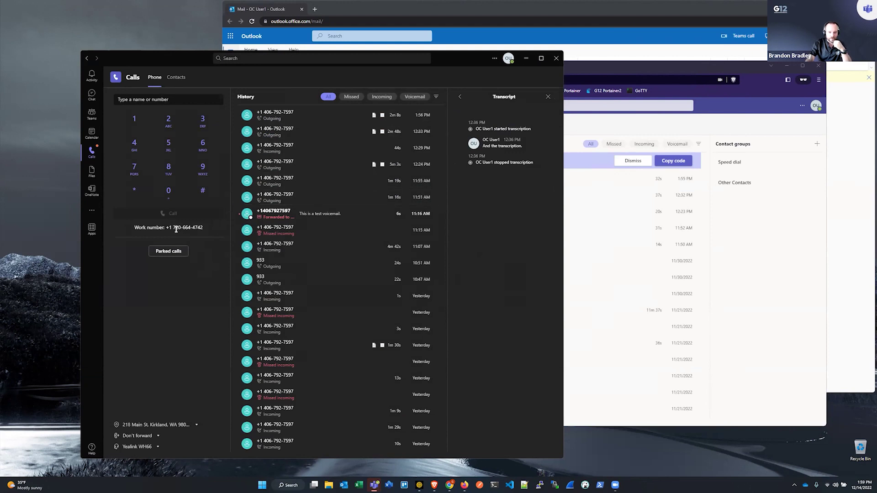
pyautogui.click(155, 425)
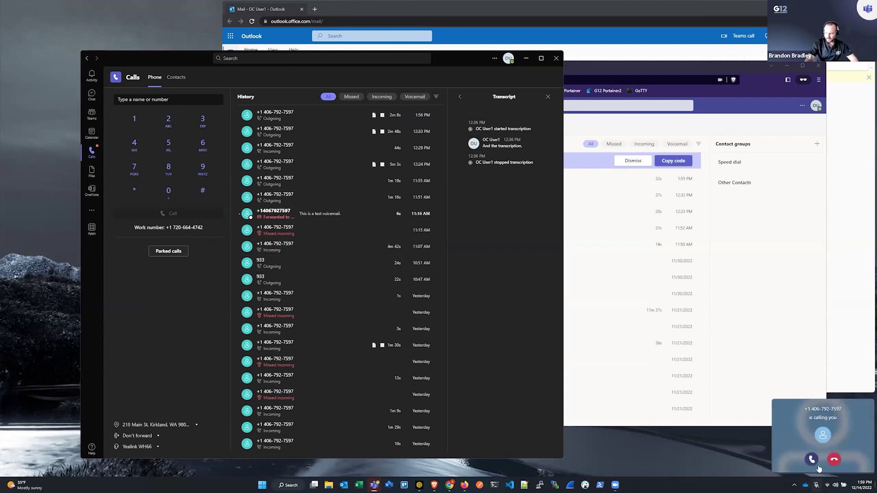
# Step: Answer the incoming call, highlight the caller's number in the Zendesk search page address, and leave the call
pyautogui.click(812, 460)
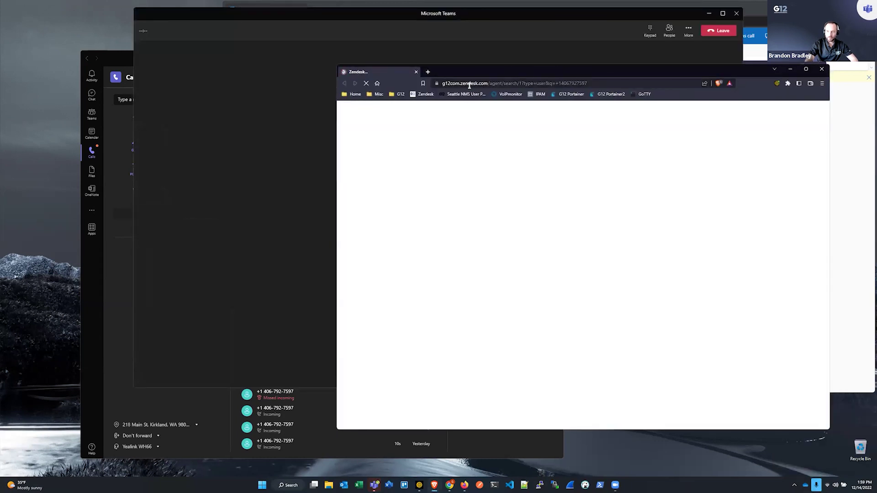
pyautogui.moveTo(592, 84); pyautogui.dragTo(560, 85)
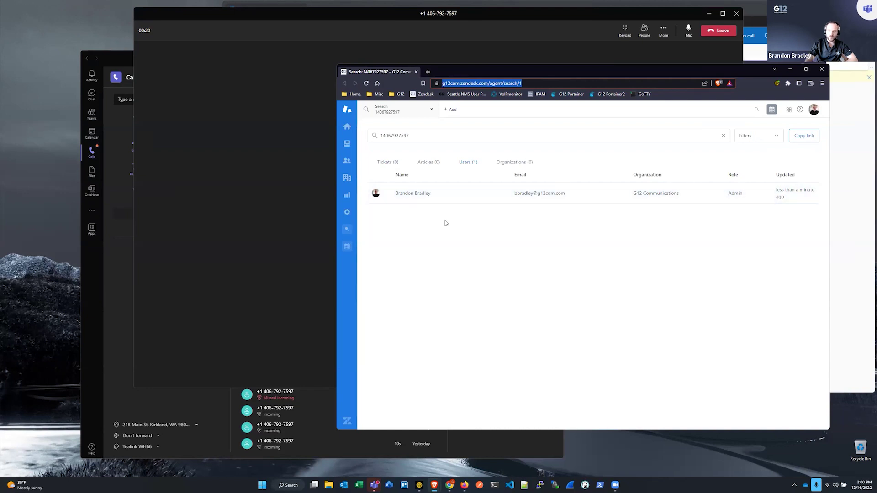
pyautogui.click(721, 32)
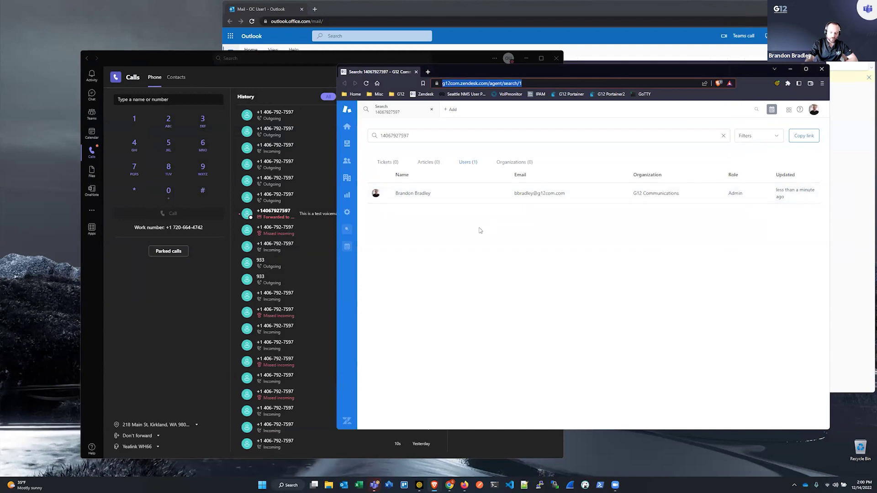